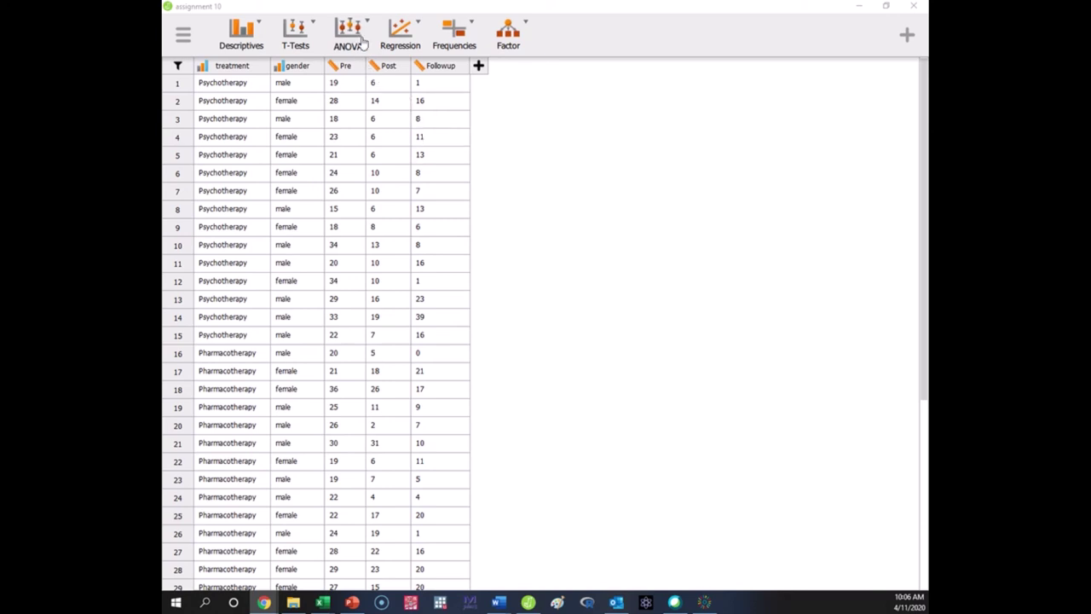
- Start a classical ANOVA with treatment and gender as fixed factors and Followup as the dependent variable
{"action": "left_click", "coordinate": [361, 41]}
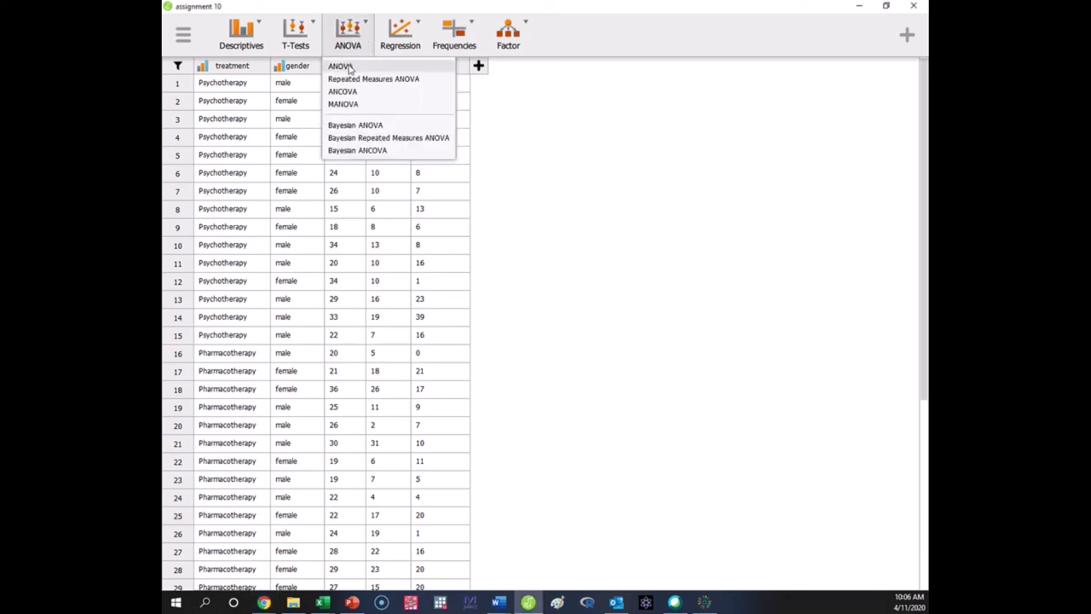
{"action": "left_click", "coordinate": [359, 68]}
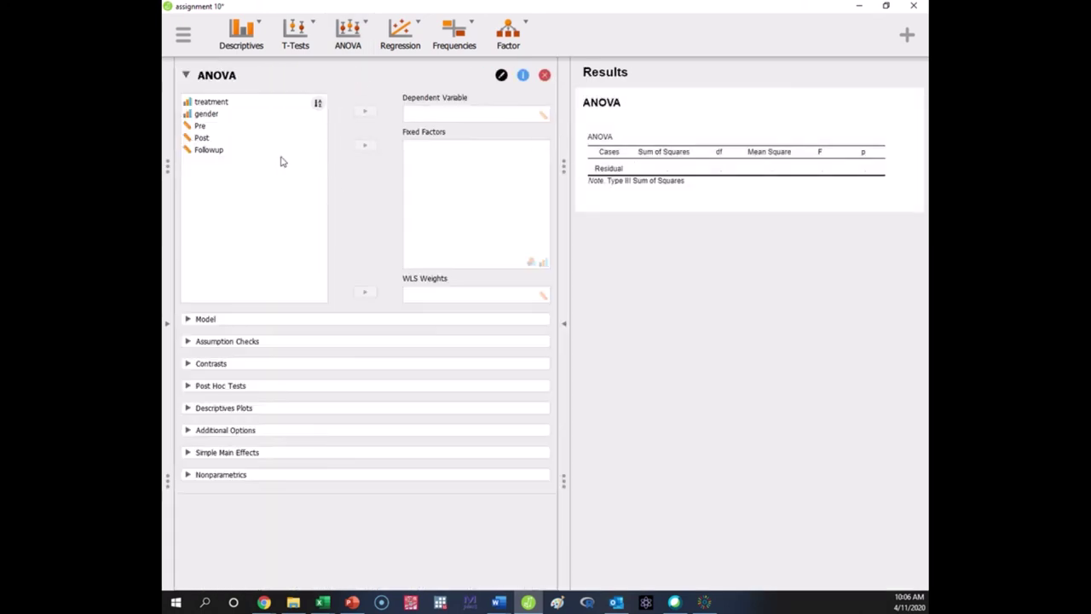
{"action": "left_click", "coordinate": [245, 105]}
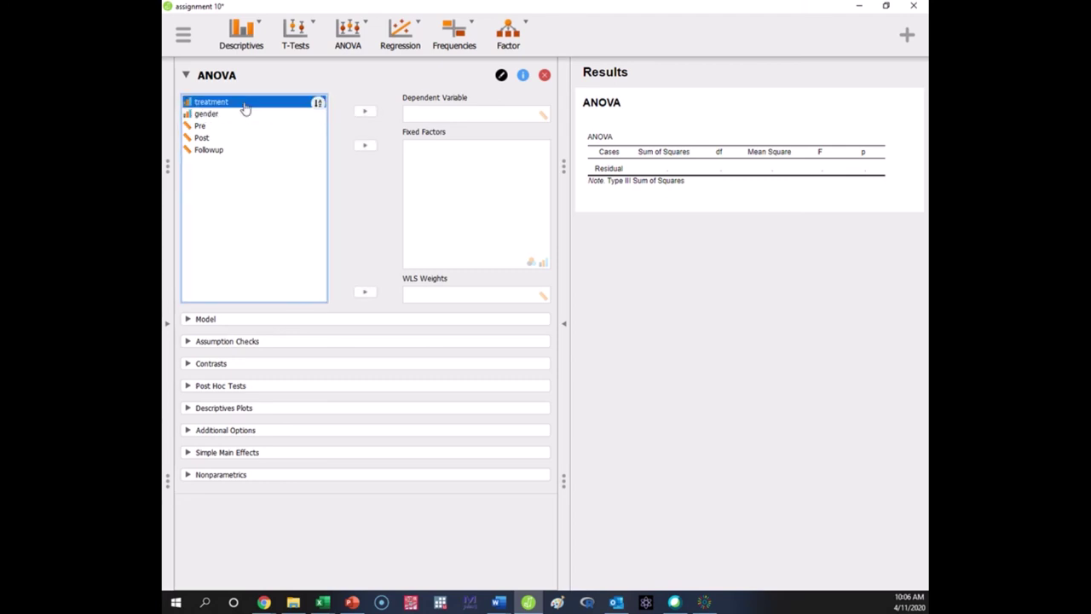
{"action": "left_click", "coordinate": [261, 119], "text": "ctrl"}
{"action": "left_click", "coordinate": [364, 144]}
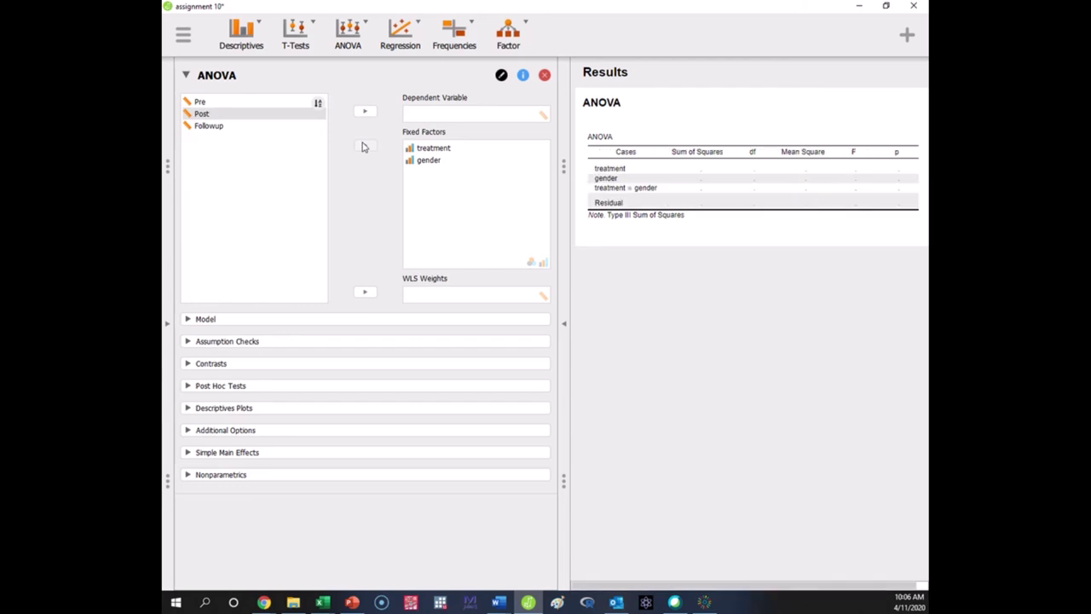
{"action": "left_click", "coordinate": [239, 126]}
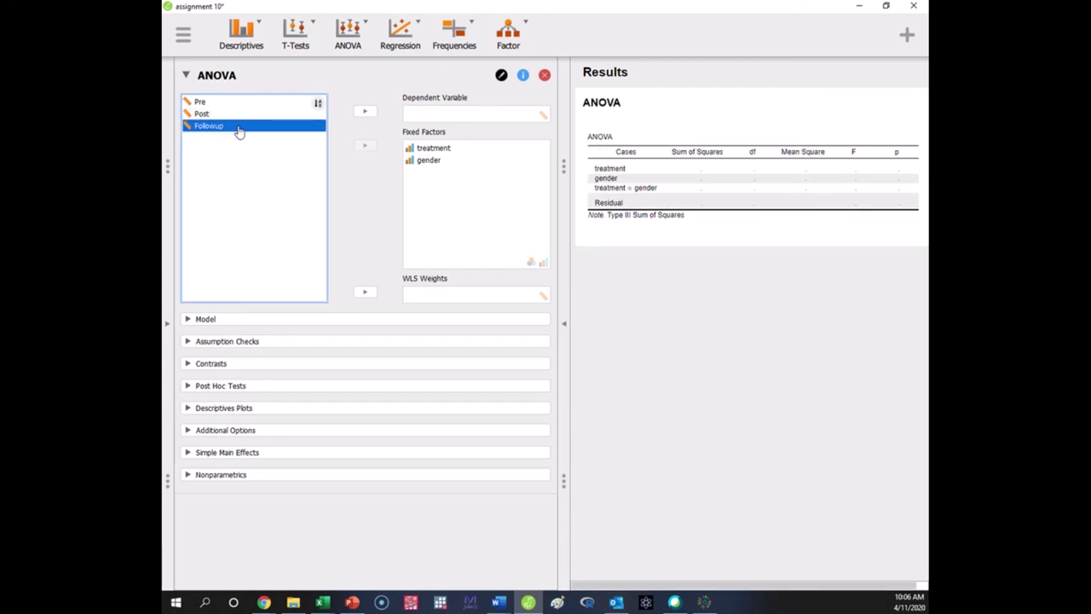
{"action": "left_click_drag", "start_coordinate": [235, 134], "coordinate": [460, 117]}
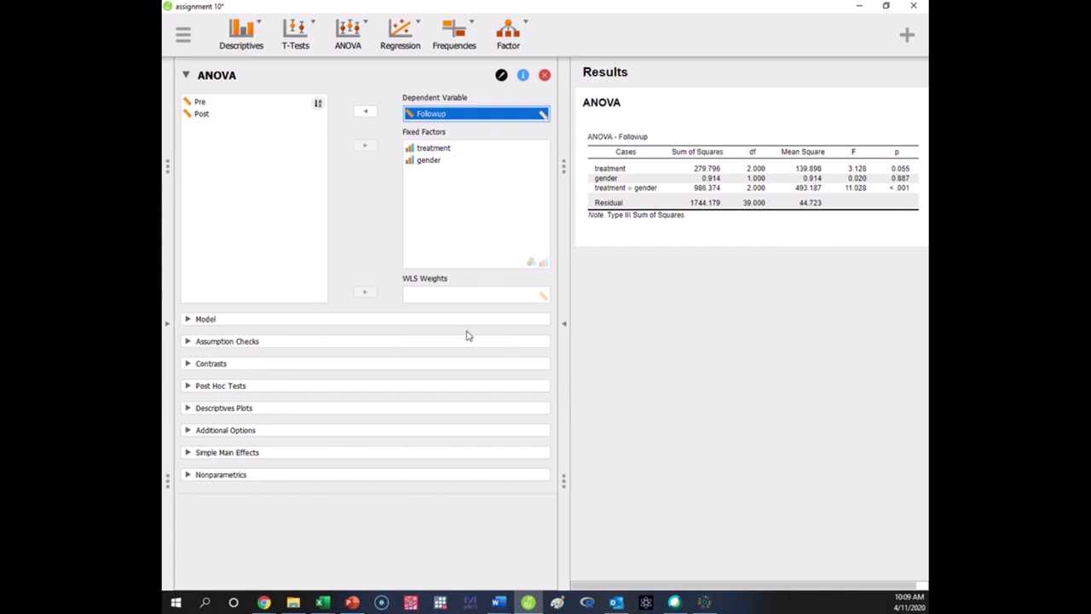
- Review the model terms for the main effects and the treatment * gender interaction
{"action": "left_click", "coordinate": [190, 320]}
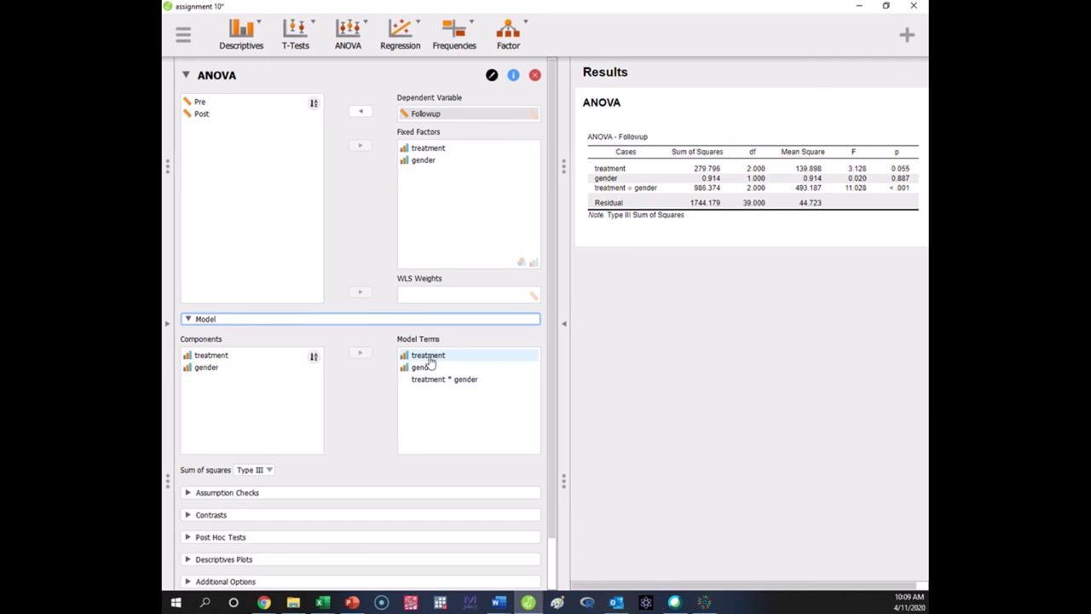
{"action": "left_click", "coordinate": [486, 370]}
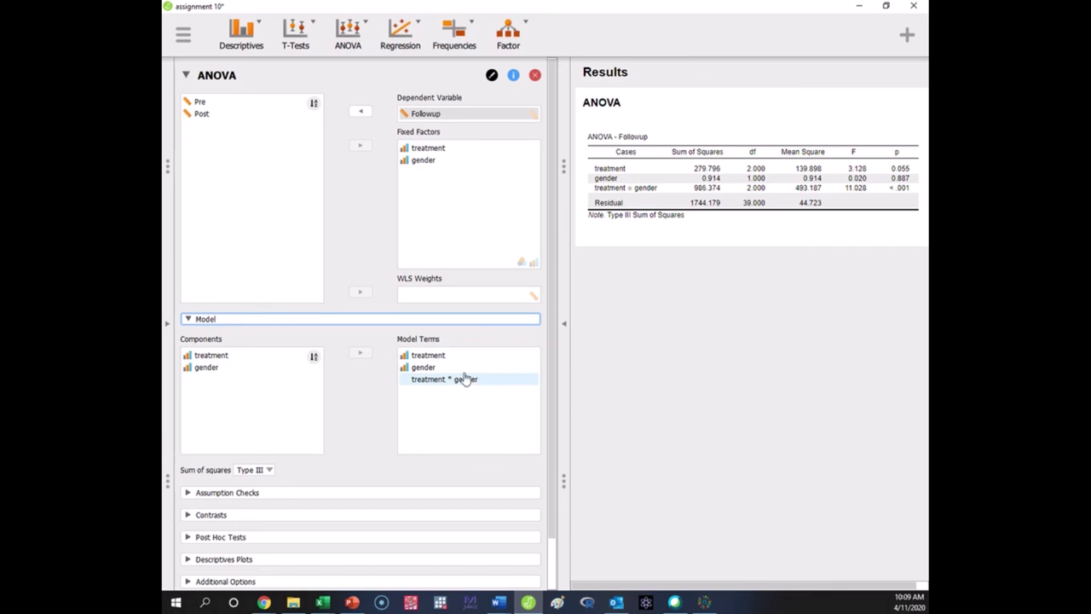
{"action": "left_click", "coordinate": [188, 320]}
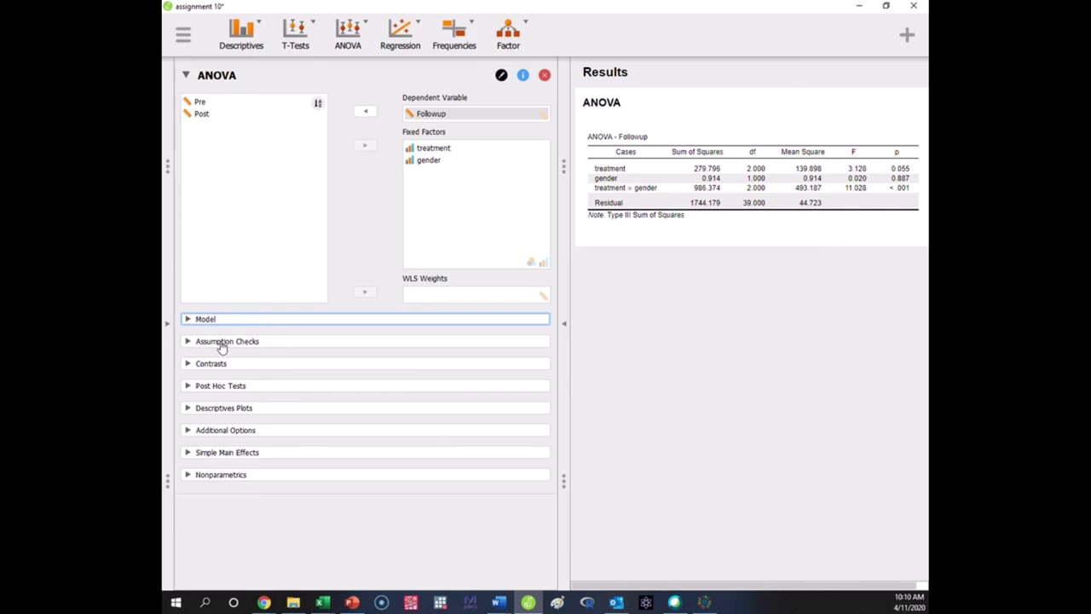
- Run Tukey post hoc comparisons for the treatment factor
{"action": "left_click", "coordinate": [186, 385]}
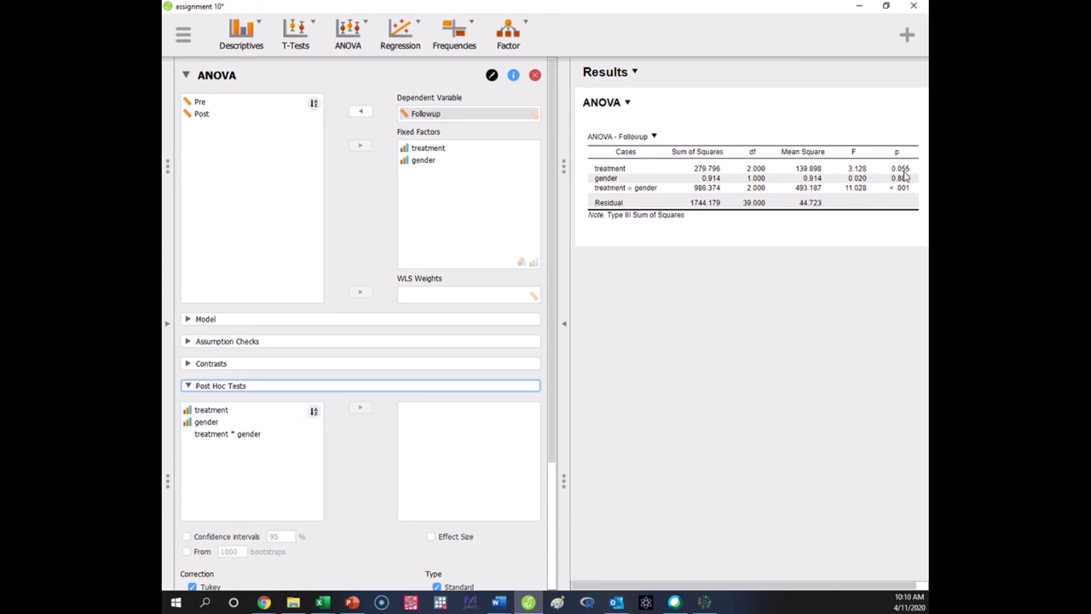
{"action": "left_click", "coordinate": [244, 411]}
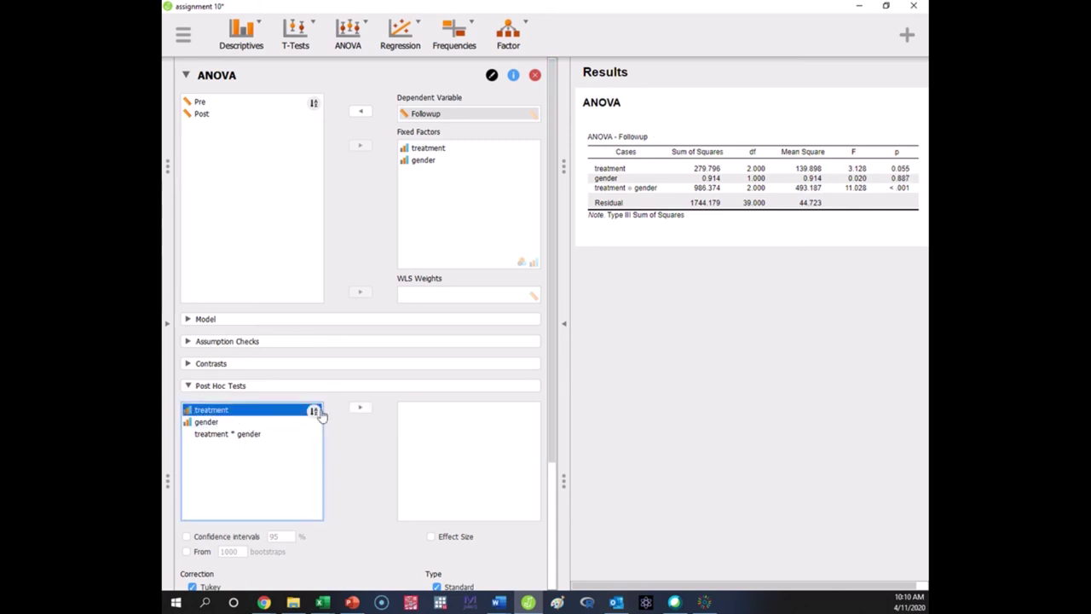
{"action": "left_click", "coordinate": [358, 410]}
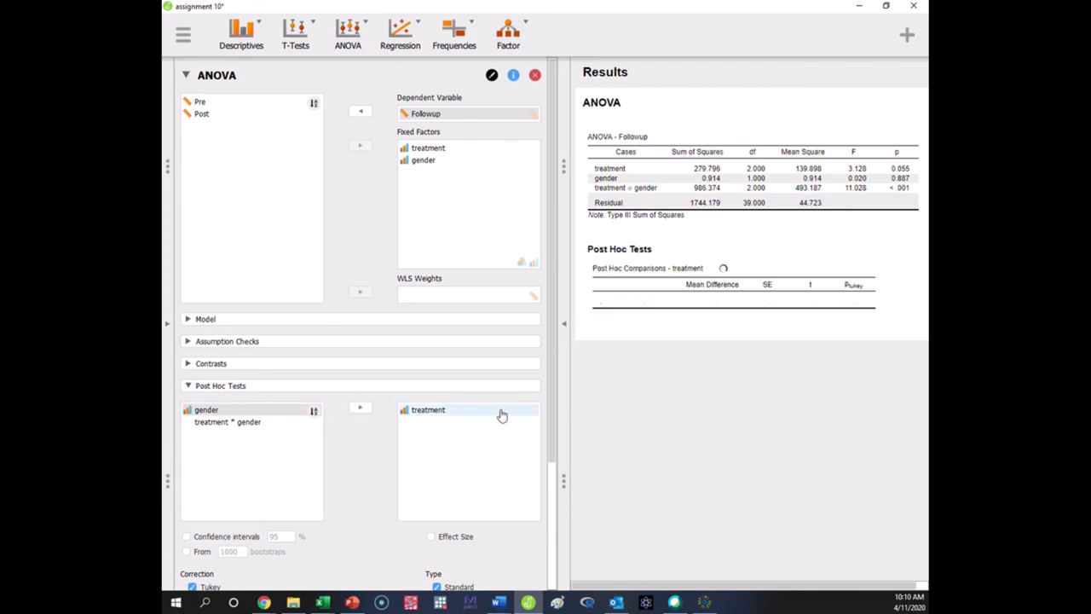
{"action": "scroll", "coordinate": [500, 415], "scroll_direction": "down", "scroll_amount": 4}
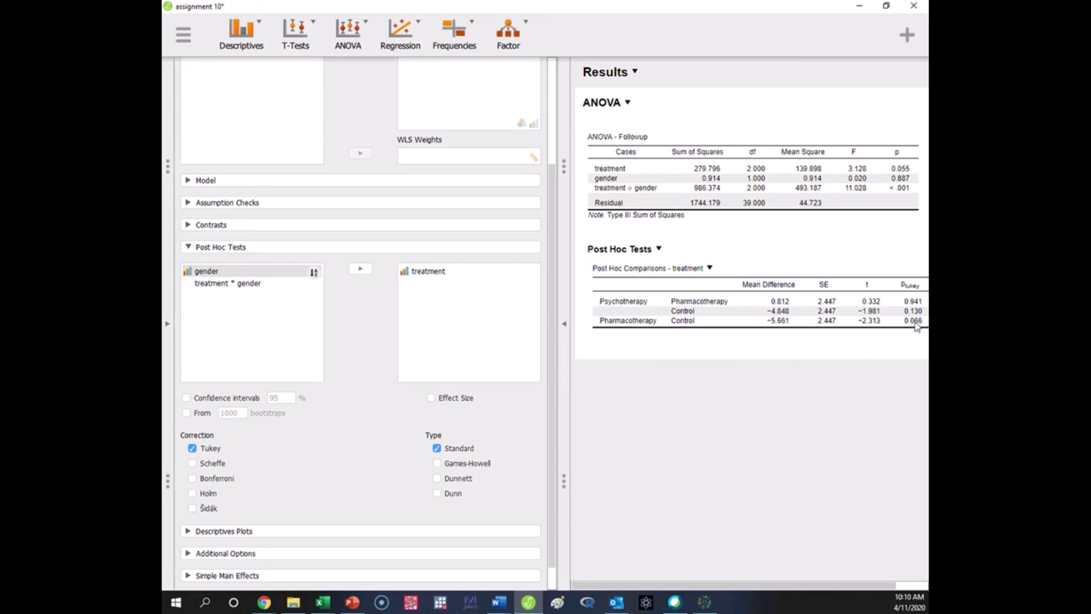
- Remove treatment from the post hoc tests and collapse their settings
{"action": "left_click", "coordinate": [433, 271]}
{"action": "left_click", "coordinate": [359, 269]}
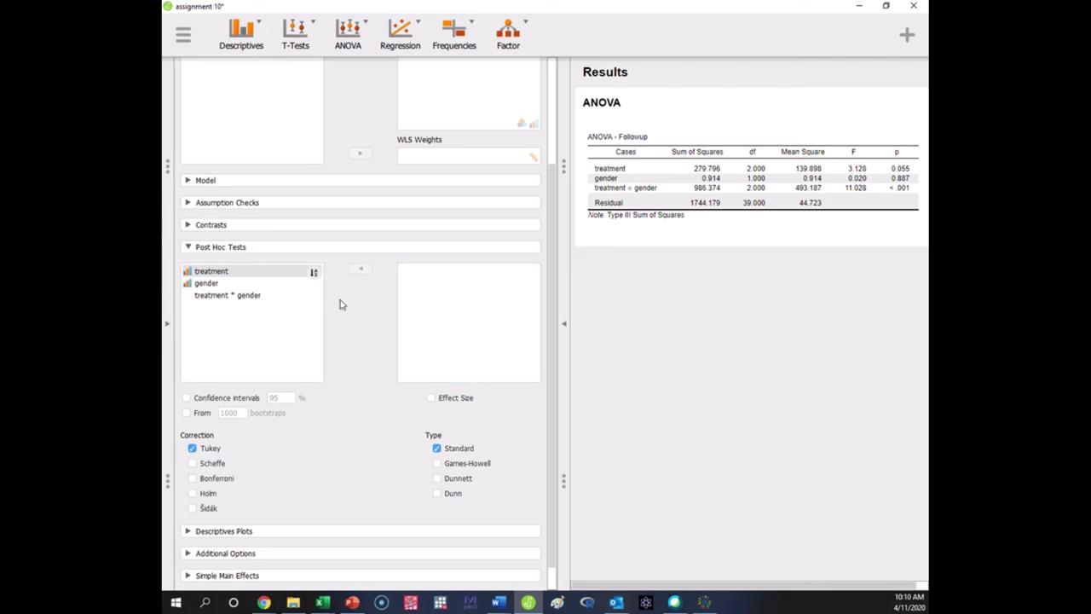
{"action": "left_click", "coordinate": [188, 247]}
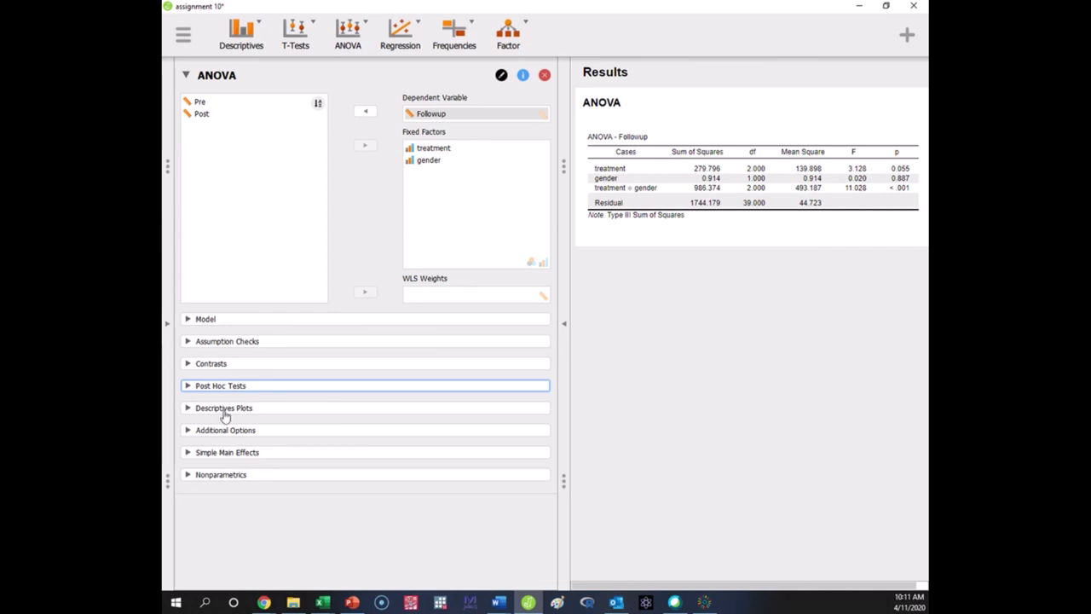
- Create a descriptives plot with treatment on the horizontal axis and gender as separate lines
{"action": "left_click", "coordinate": [186, 410]}
{"action": "scroll", "coordinate": [454, 351], "scroll_direction": "down", "scroll_amount": 2}
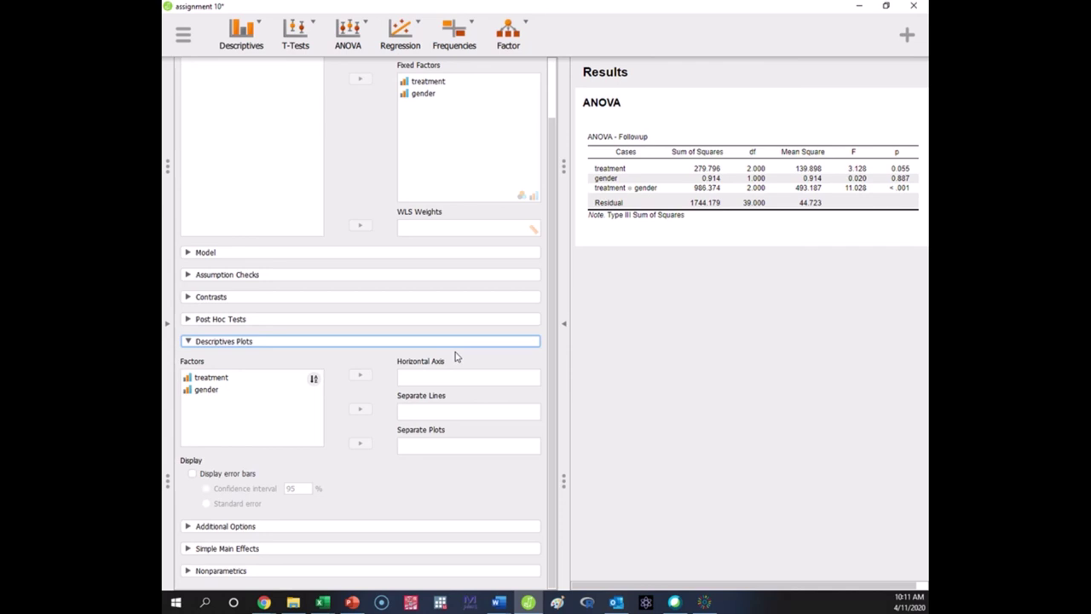
{"action": "left_click", "coordinate": [248, 378]}
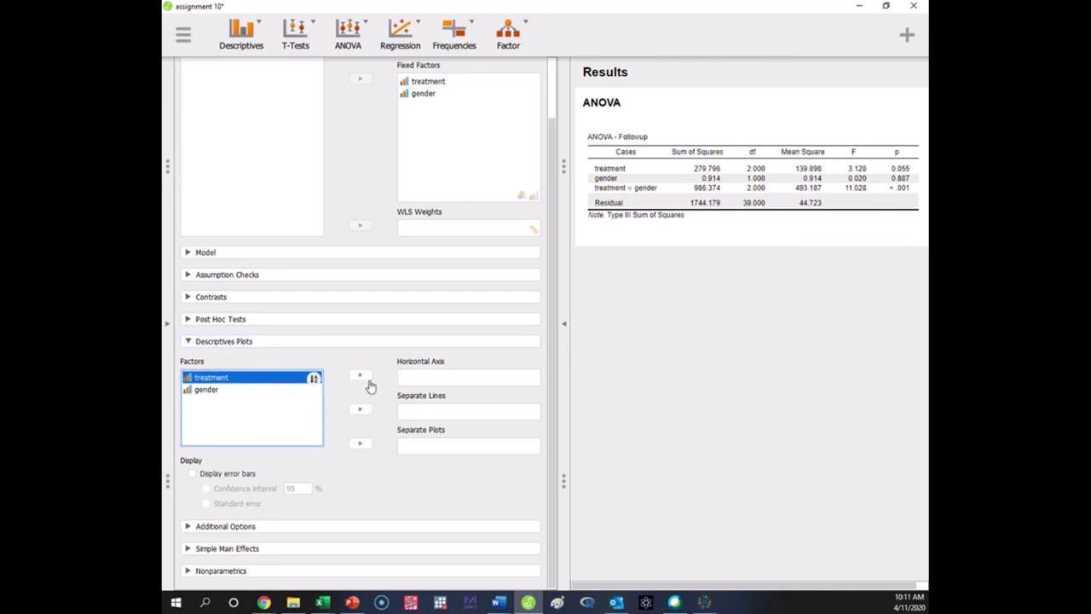
{"action": "left_click", "coordinate": [361, 375]}
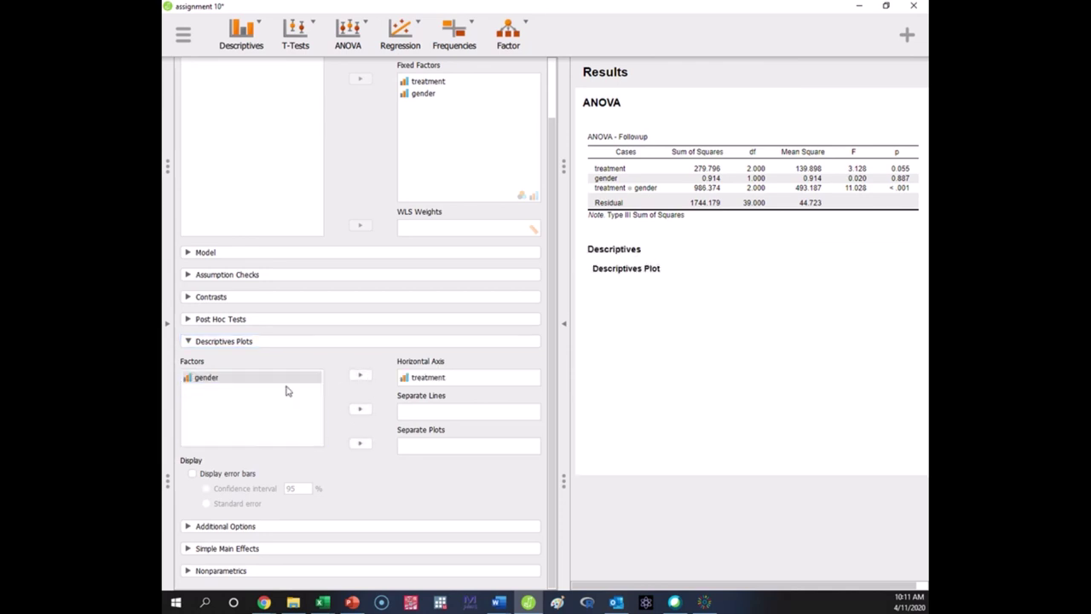
{"action": "left_click", "coordinate": [235, 381]}
{"action": "left_click", "coordinate": [361, 409]}
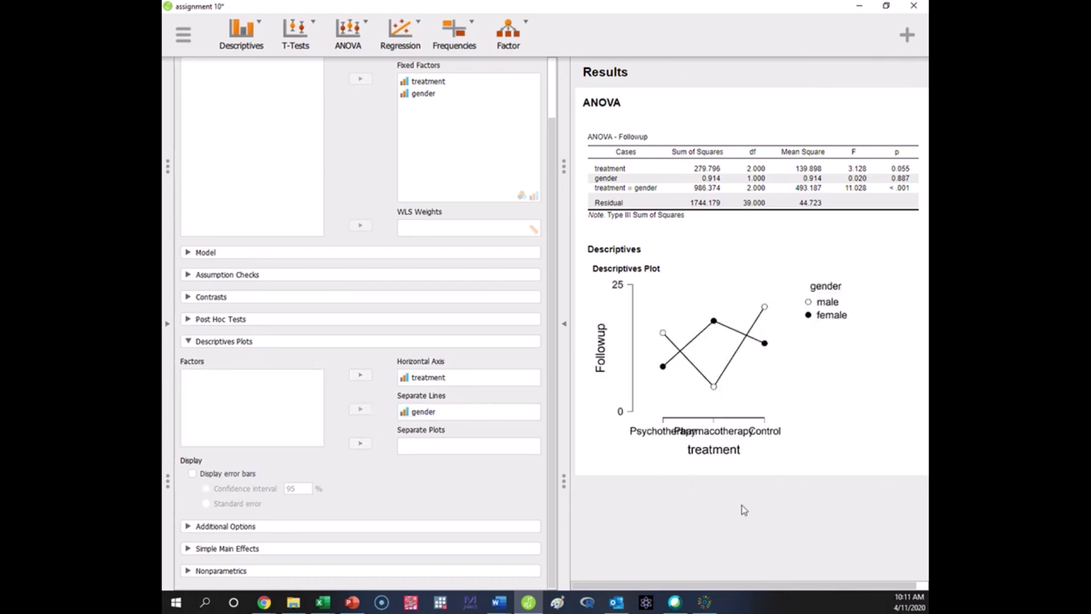
- Enlarge the descriptives plot of treatment by gender in the expanded results view, then return to the analysis settings
{"action": "left_click", "coordinate": [563, 324]}
{"action": "left_click", "coordinate": [354, 392]}
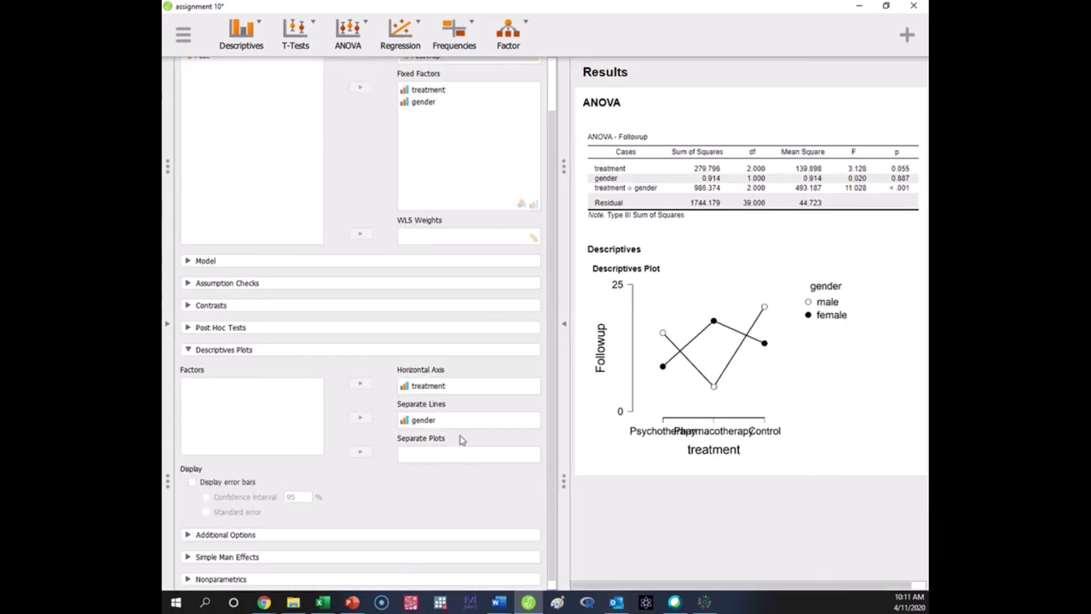
{"action": "left_click", "coordinate": [563, 325]}
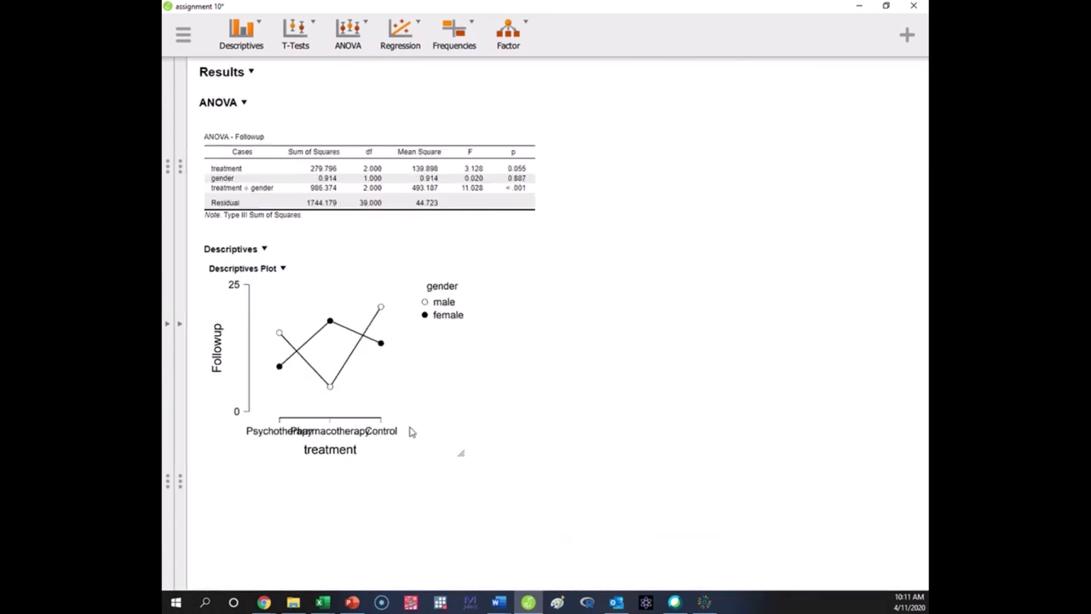
{"action": "left_click_drag", "start_coordinate": [461, 454], "coordinate": [595, 557]}
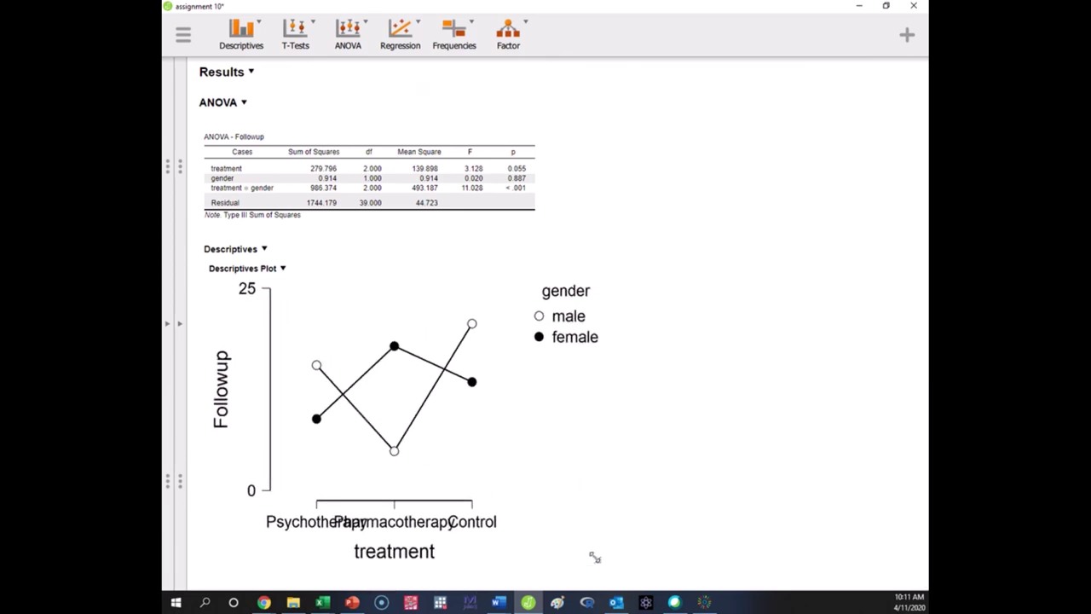
{"action": "left_click", "coordinate": [431, 531]}
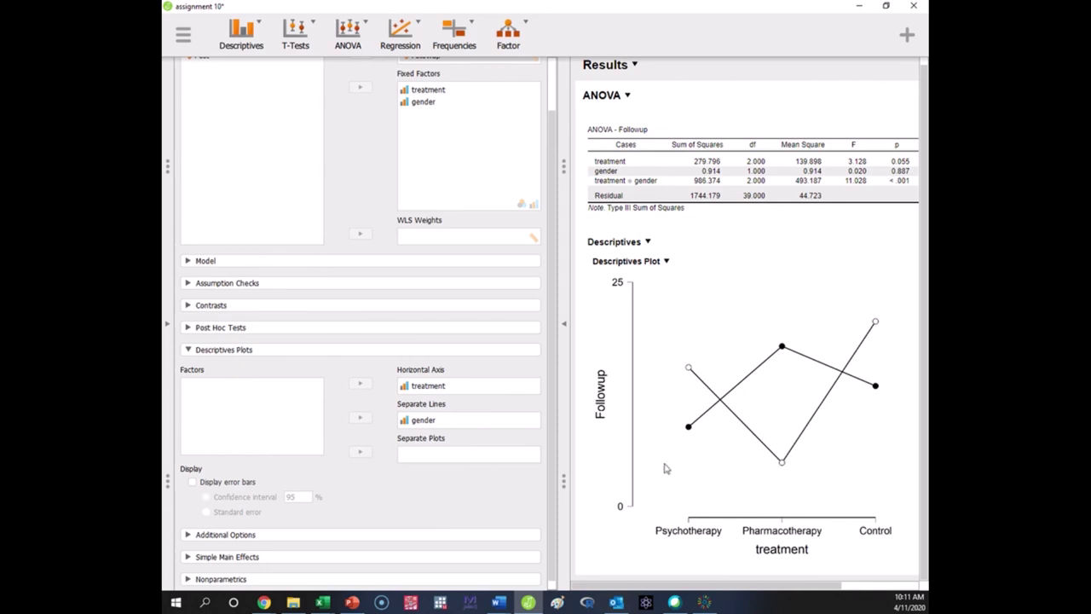
{"action": "left_click", "coordinate": [564, 328]}
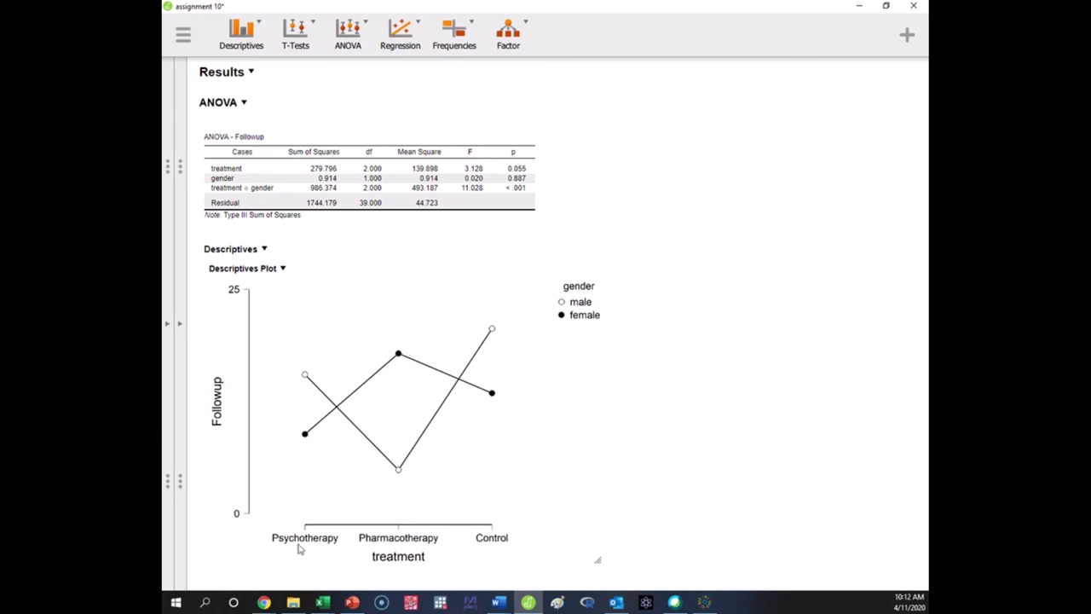
{"action": "left_click", "coordinate": [180, 329]}
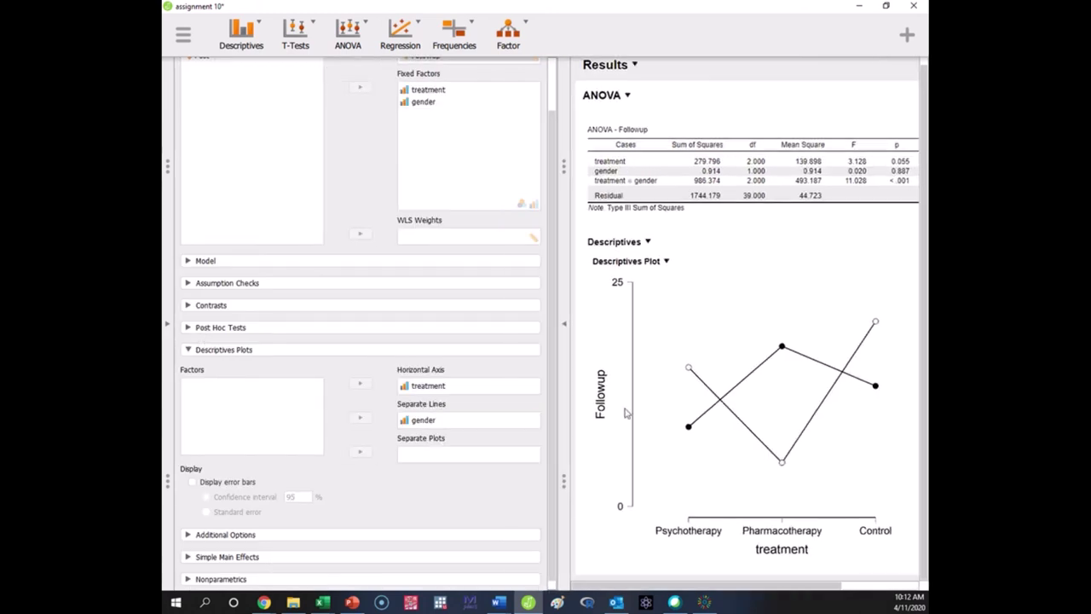
- Remove treatment and gender from the descriptives plot's axis and line assignments
{"action": "left_click", "coordinate": [422, 385]}
{"action": "left_click", "coordinate": [361, 385]}
{"action": "left_click", "coordinate": [424, 420]}
{"action": "left_click", "coordinate": [361, 417]}
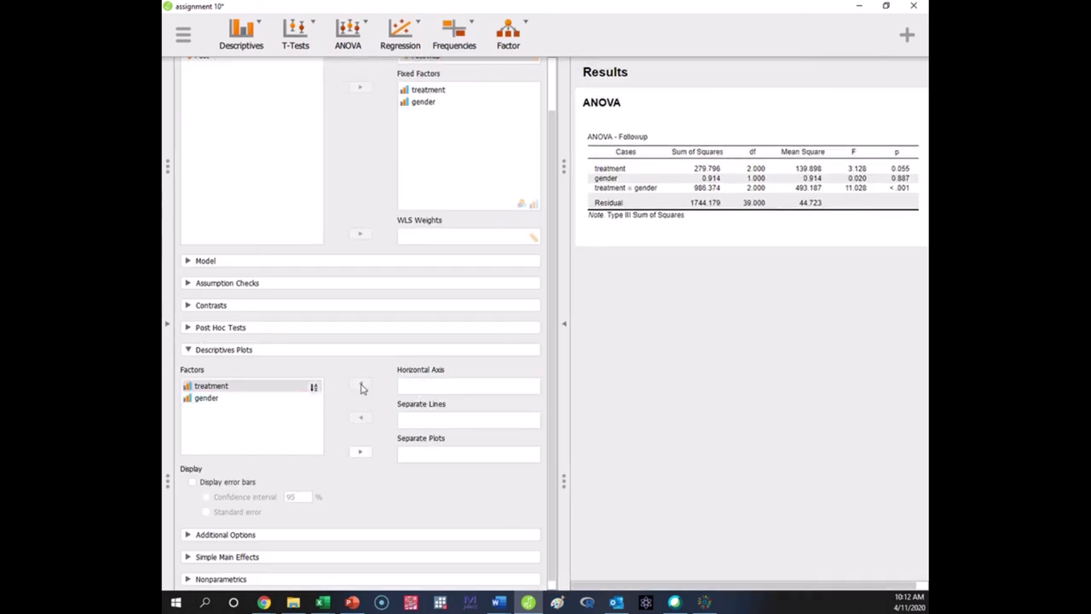
- Plot the follow-up means with gender on the horizontal axis and treatment as separate lines
{"action": "left_click", "coordinate": [292, 401]}
{"action": "left_click", "coordinate": [362, 386]}
{"action": "left_click", "coordinate": [254, 386]}
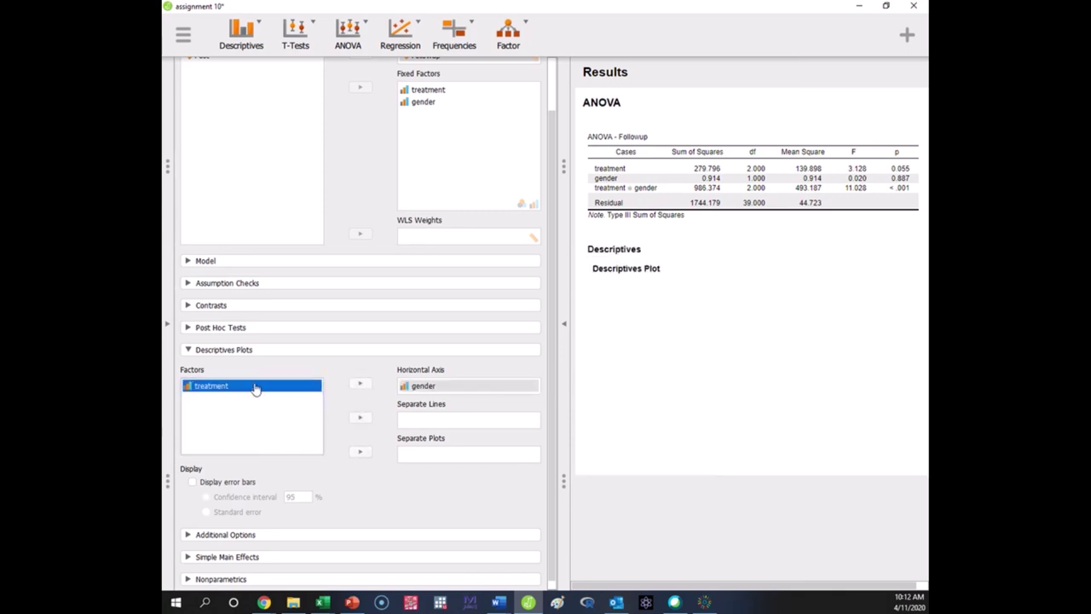
{"action": "left_click", "coordinate": [361, 418]}
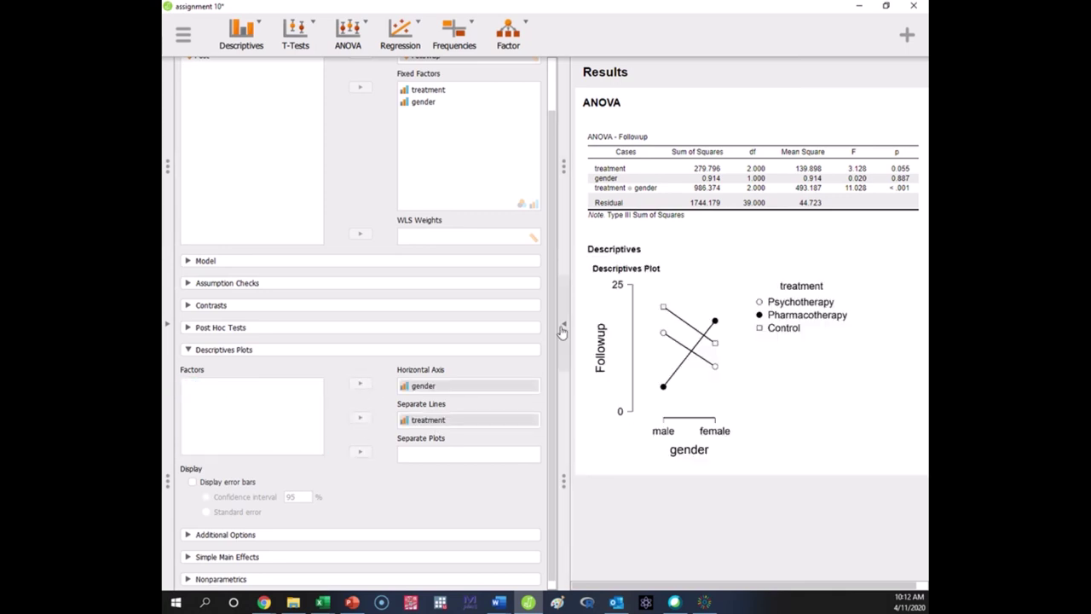
- Enlarge the plot of gender by treatment in the expanded results view, then restore and collapse the plot settings
{"action": "left_click", "coordinate": [564, 329]}
{"action": "left_click", "coordinate": [319, 395]}
{"action": "left_click", "coordinate": [563, 328]}
{"action": "left_click_drag", "start_coordinate": [457, 454], "coordinate": [653, 532]}
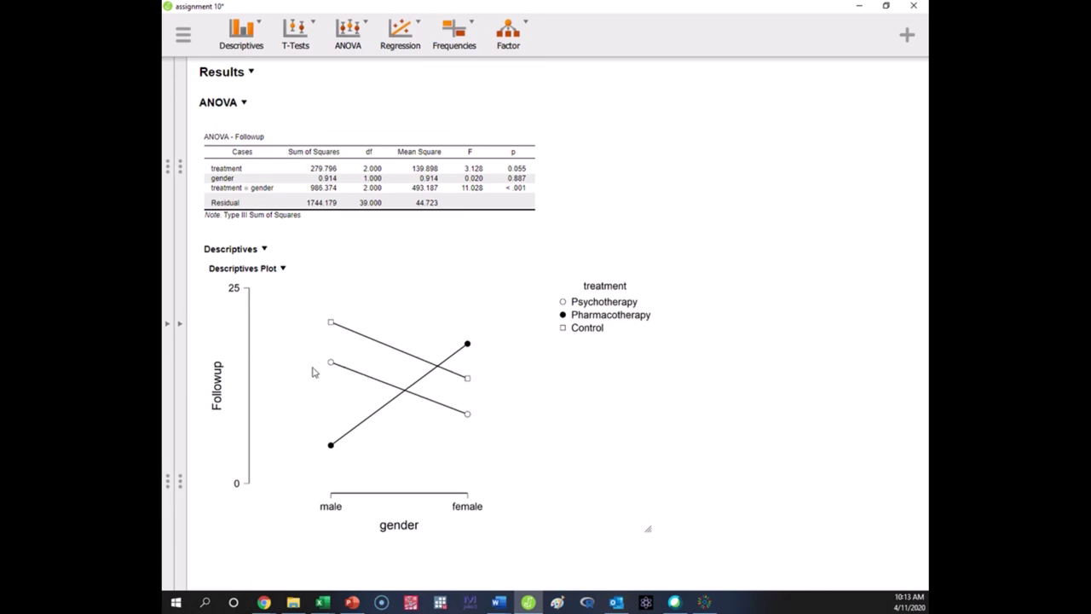
{"action": "left_click", "coordinate": [182, 322]}
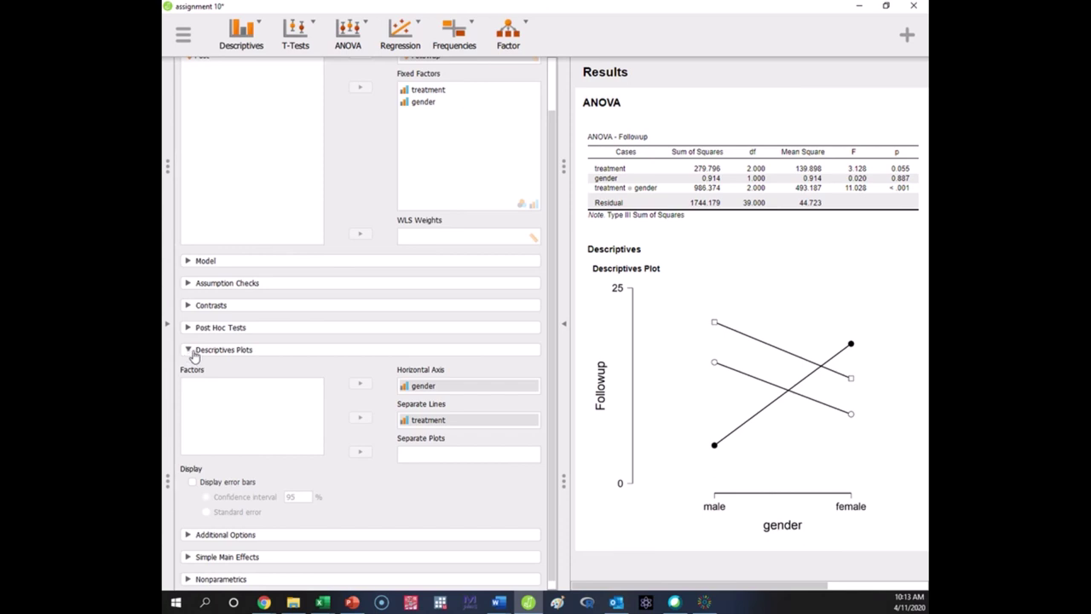
{"action": "left_click", "coordinate": [190, 352]}
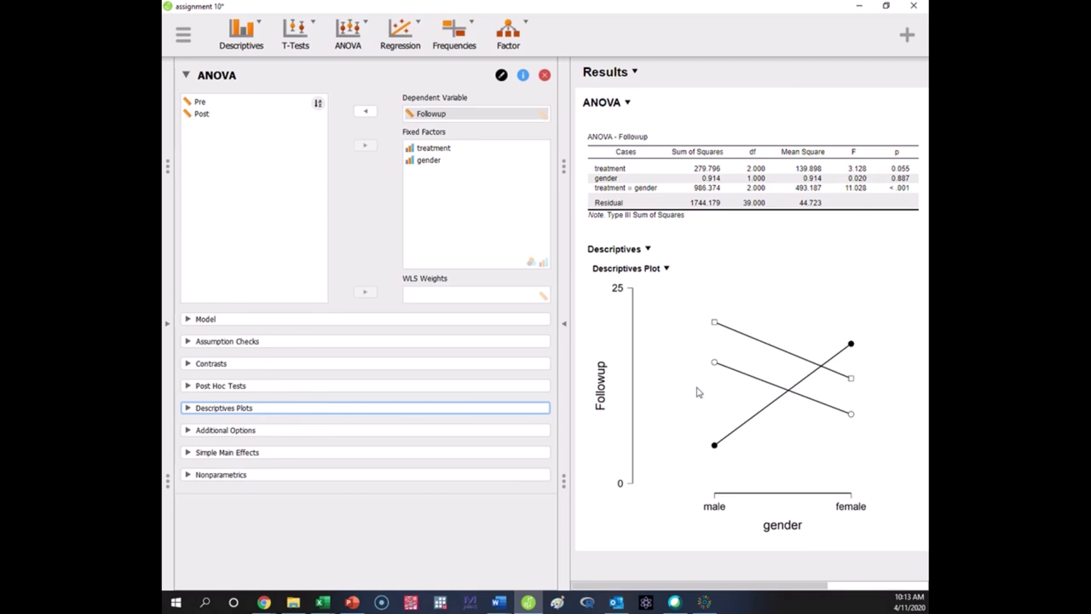
- Add marginal means for treatment, gender and the treatment * gender interaction
{"action": "left_click", "coordinate": [212, 432]}
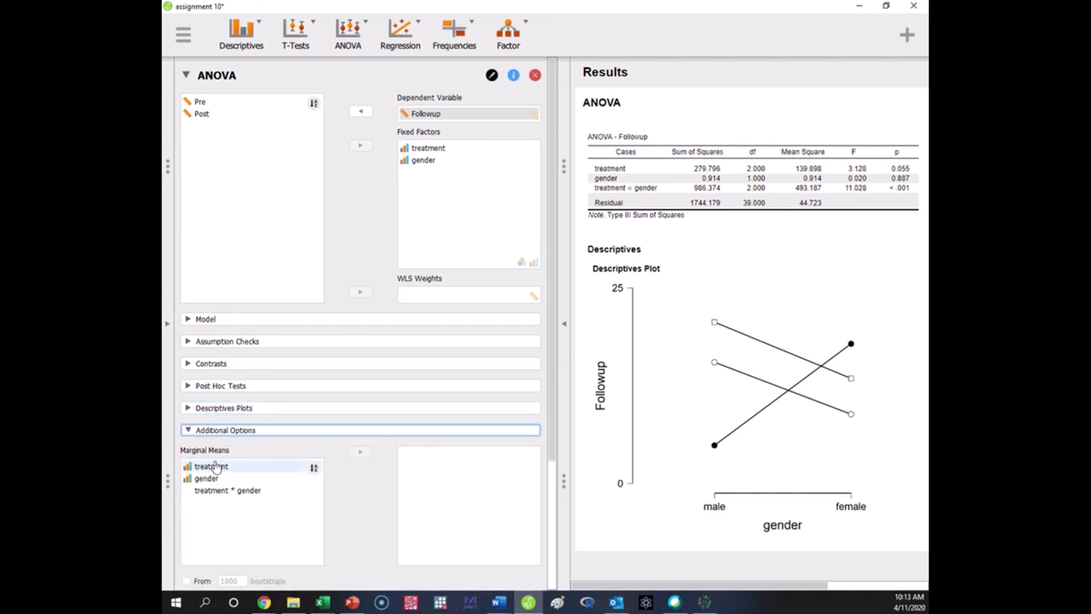
{"action": "left_click", "coordinate": [213, 468]}
{"action": "scroll", "coordinate": [333, 490], "scroll_direction": "down", "scroll_amount": 2}
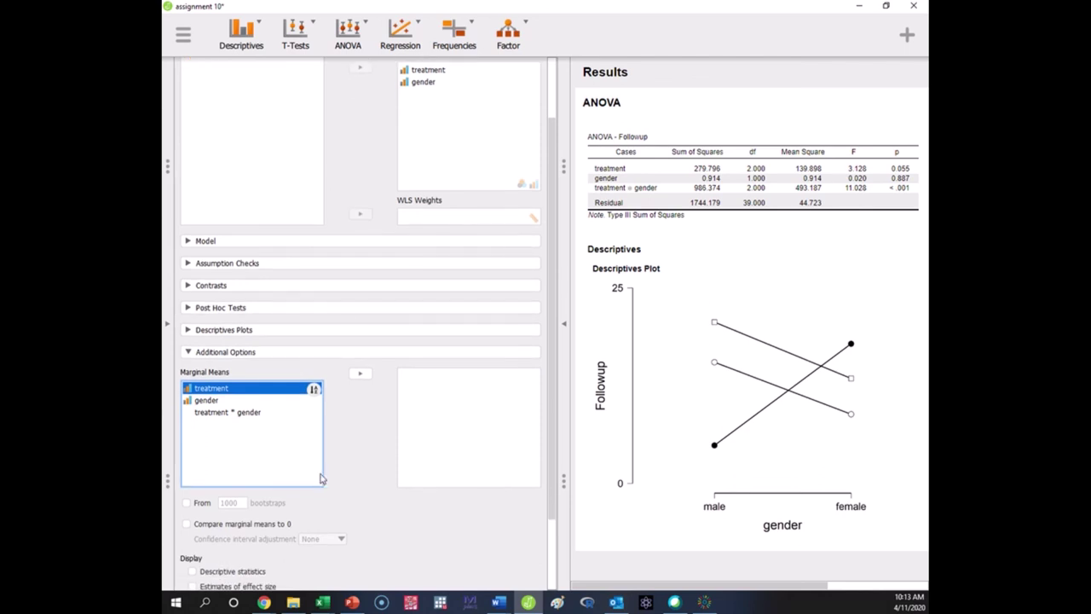
{"action": "left_click", "coordinate": [256, 413], "text": "shift"}
{"action": "left_click", "coordinate": [362, 377]}
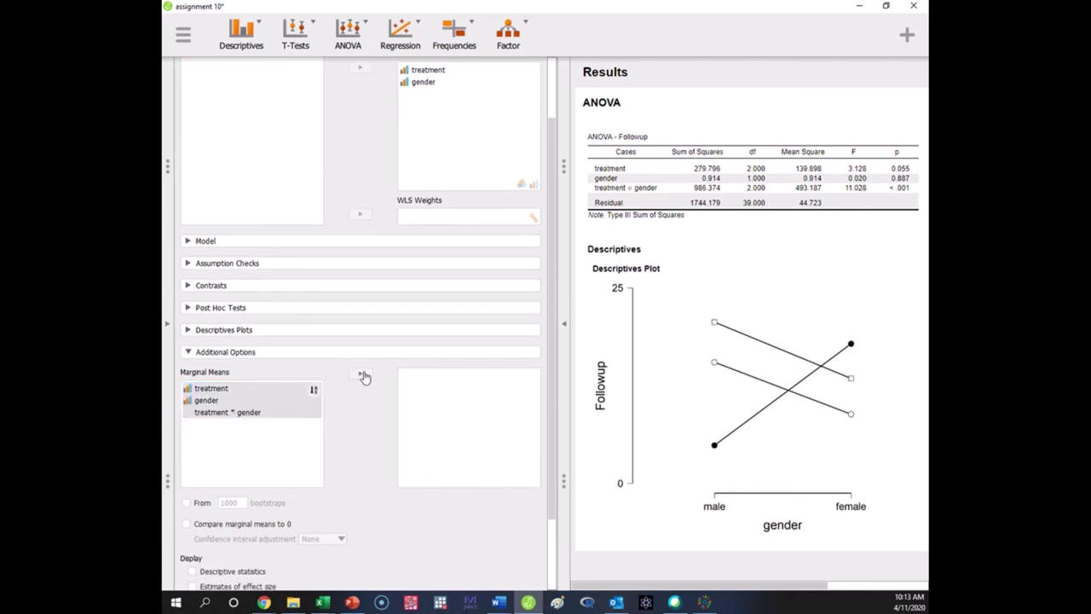
{"action": "scroll", "coordinate": [299, 407], "scroll_direction": "down", "scroll_amount": 2}
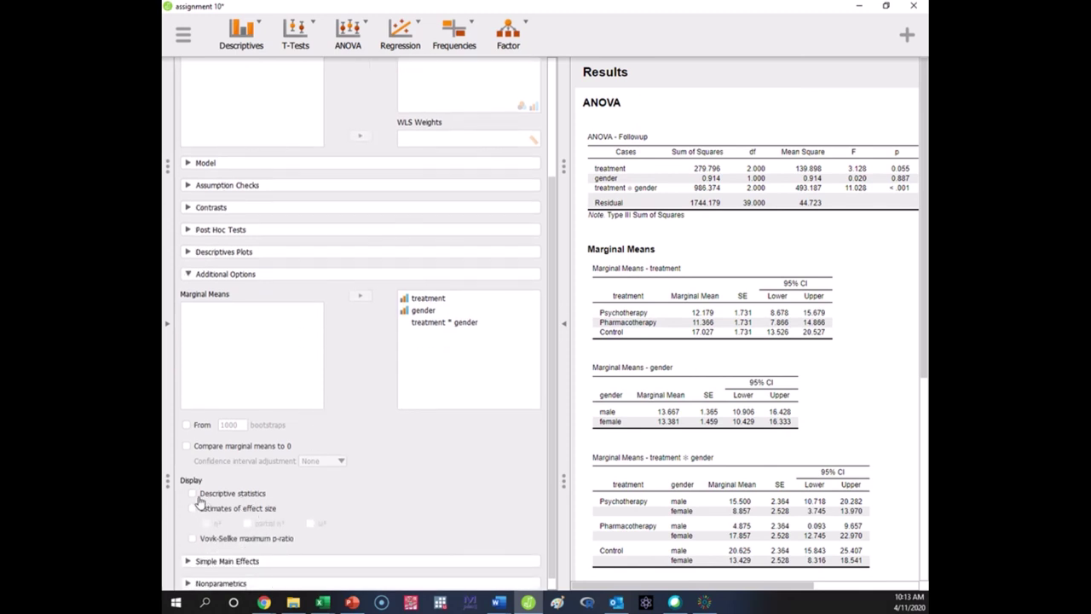
- Add descriptive statistics and η² effect size estimates to the ANOVA output, and collapse the additional options
{"action": "left_click", "coordinate": [193, 495]}
{"action": "left_click", "coordinate": [192, 509]}
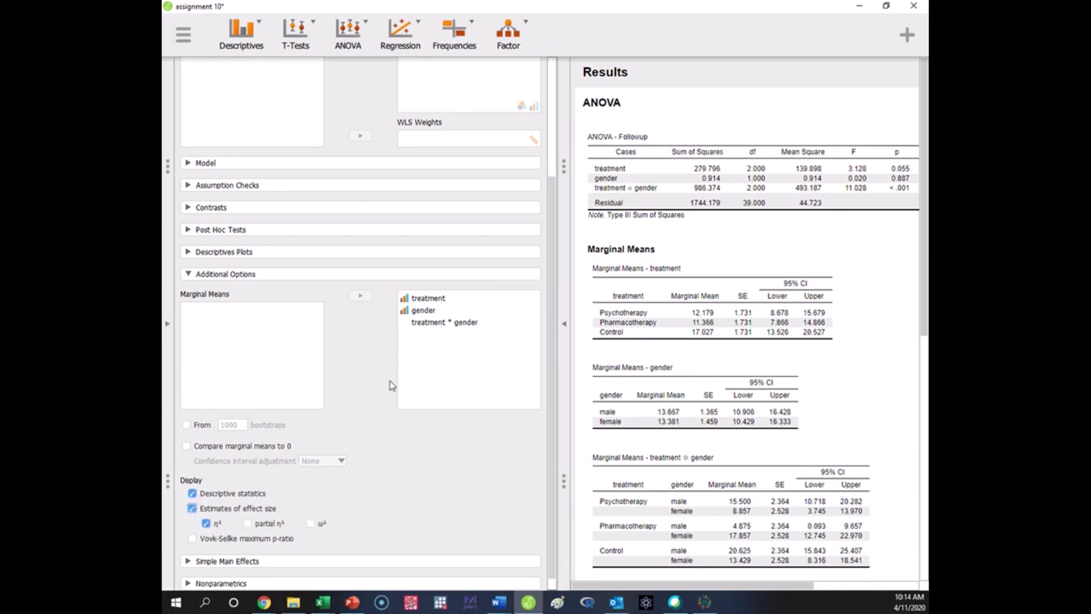
{"action": "scroll", "coordinate": [332, 363], "scroll_direction": "down", "scroll_amount": 1}
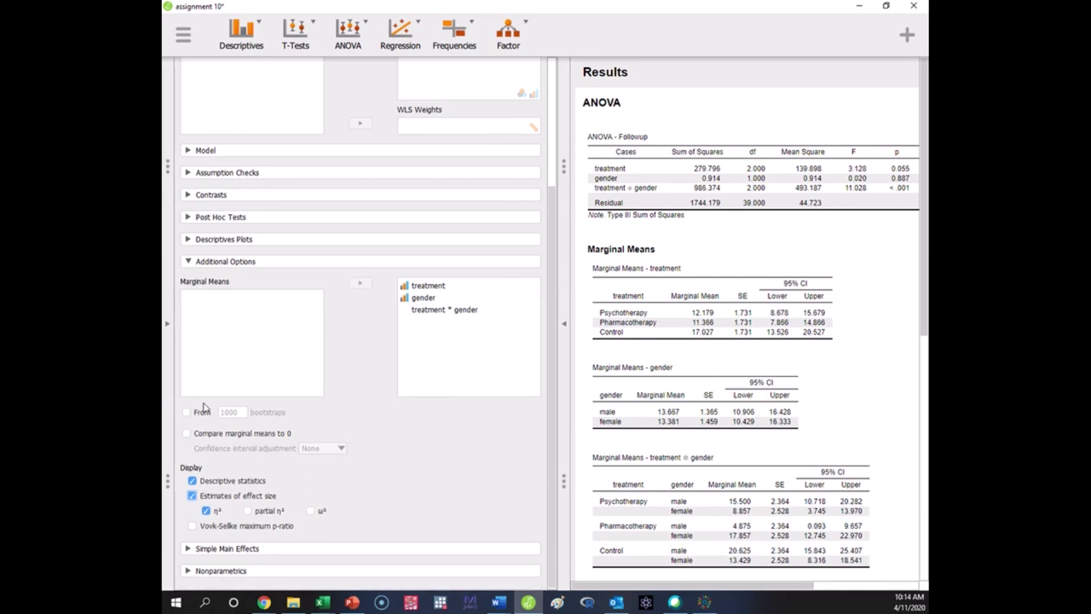
{"action": "left_click", "coordinate": [215, 262]}
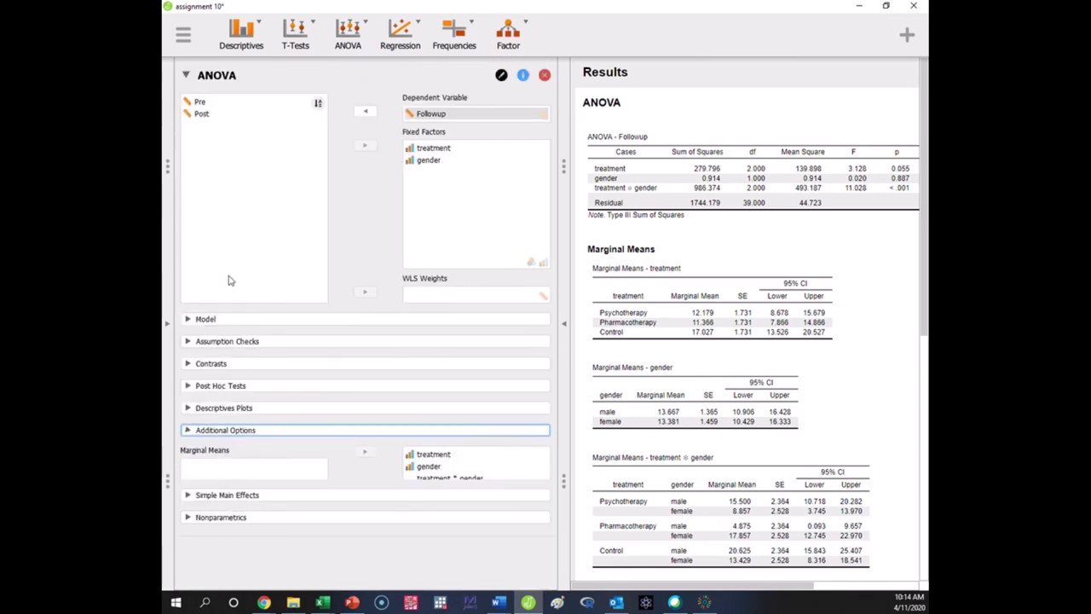
- Examine the marginal means, descriptives and plot alongside the ANOVA table to interpret the main effects and the treatment * gender interaction
{"action": "scroll", "coordinate": [764, 387], "scroll_direction": "down", "scroll_amount": 3}
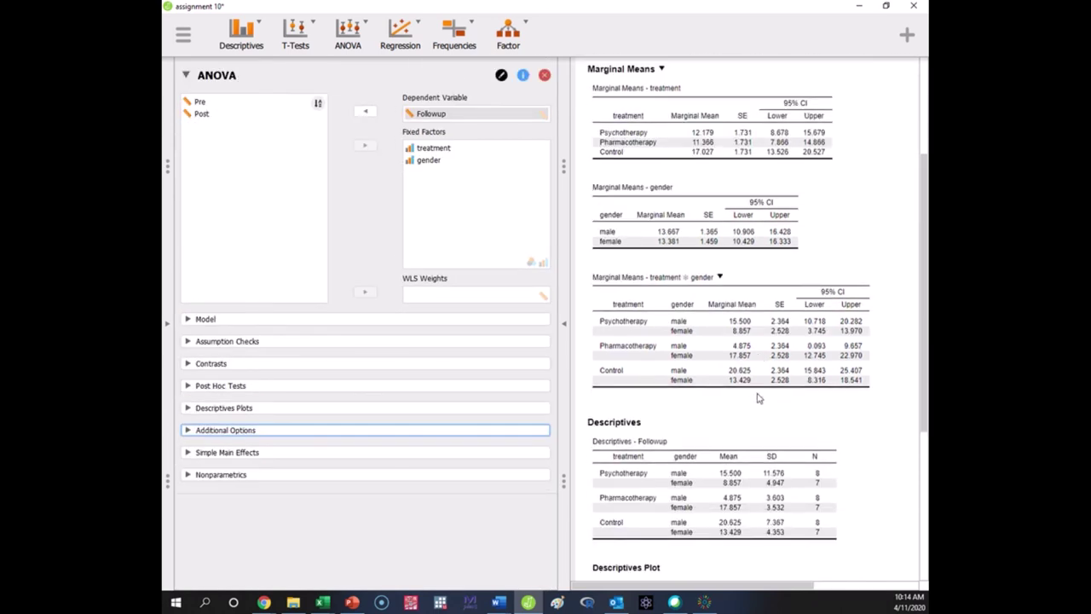
{"action": "scroll", "coordinate": [759, 398], "scroll_direction": "down", "scroll_amount": 2}
{"action": "scroll", "coordinate": [740, 322], "scroll_direction": "up", "scroll_amount": 1}
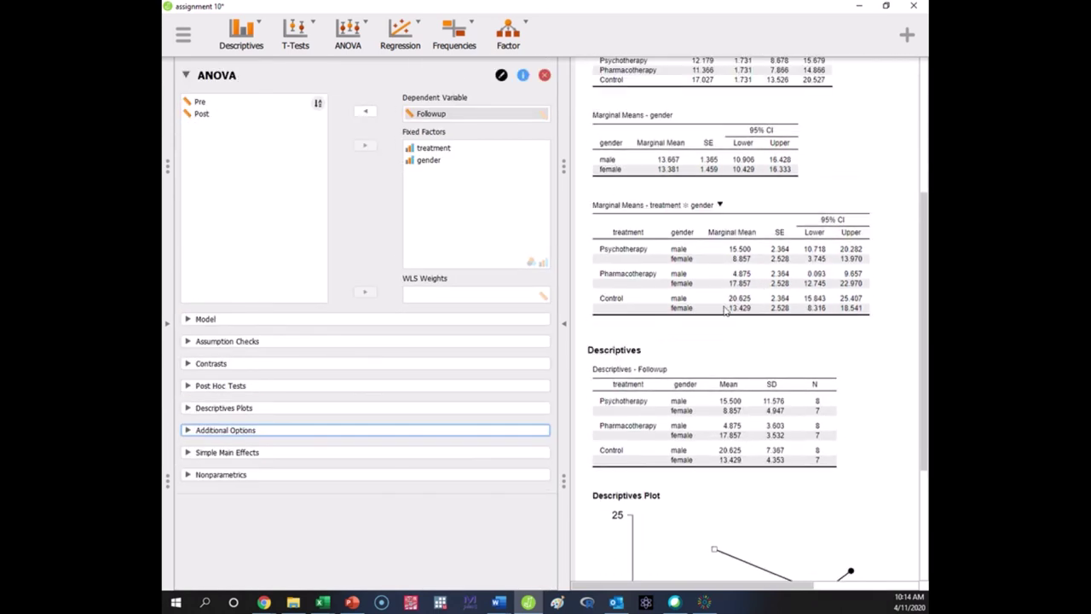
{"action": "scroll", "coordinate": [725, 311], "scroll_direction": "up", "scroll_amount": 1}
{"action": "scroll", "coordinate": [650, 172], "scroll_direction": "up", "scroll_amount": 1}
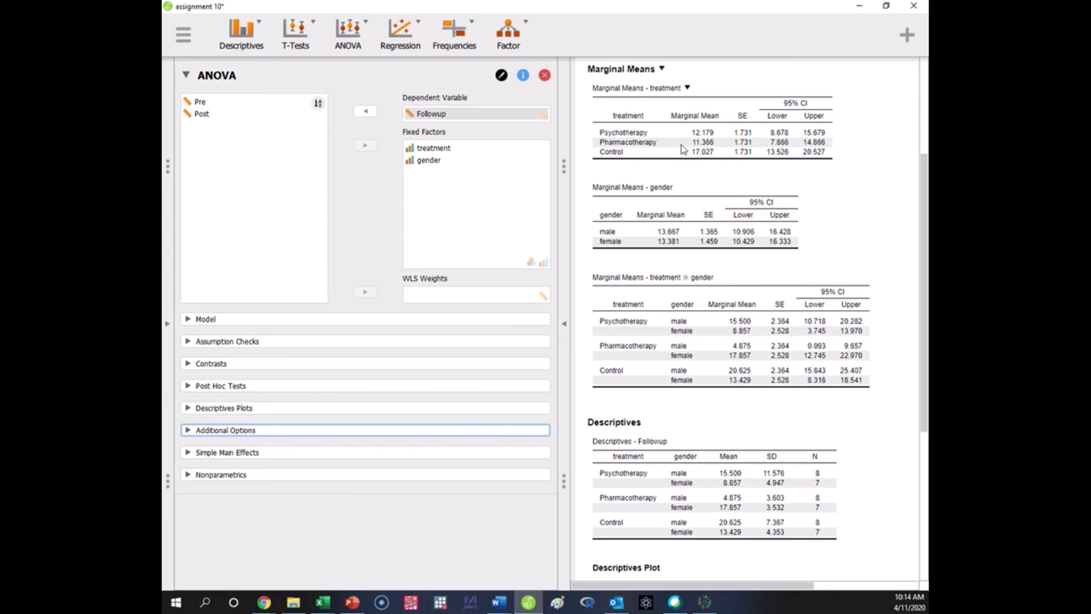
{"action": "scroll", "coordinate": [682, 224], "scroll_direction": "up", "scroll_amount": 3}
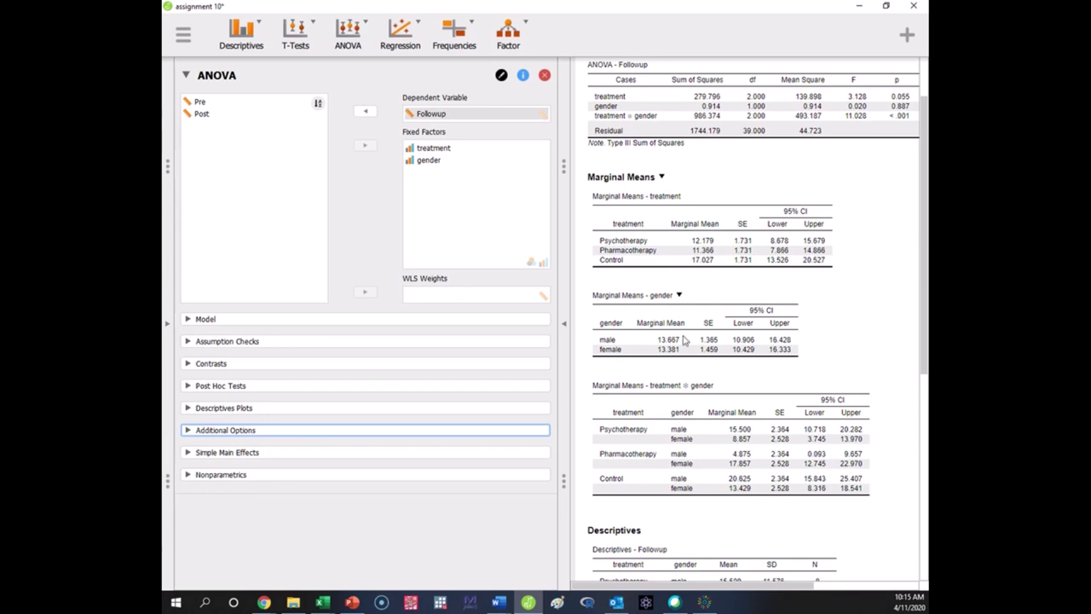
{"action": "scroll", "coordinate": [687, 349], "scroll_direction": "down", "scroll_amount": 3}
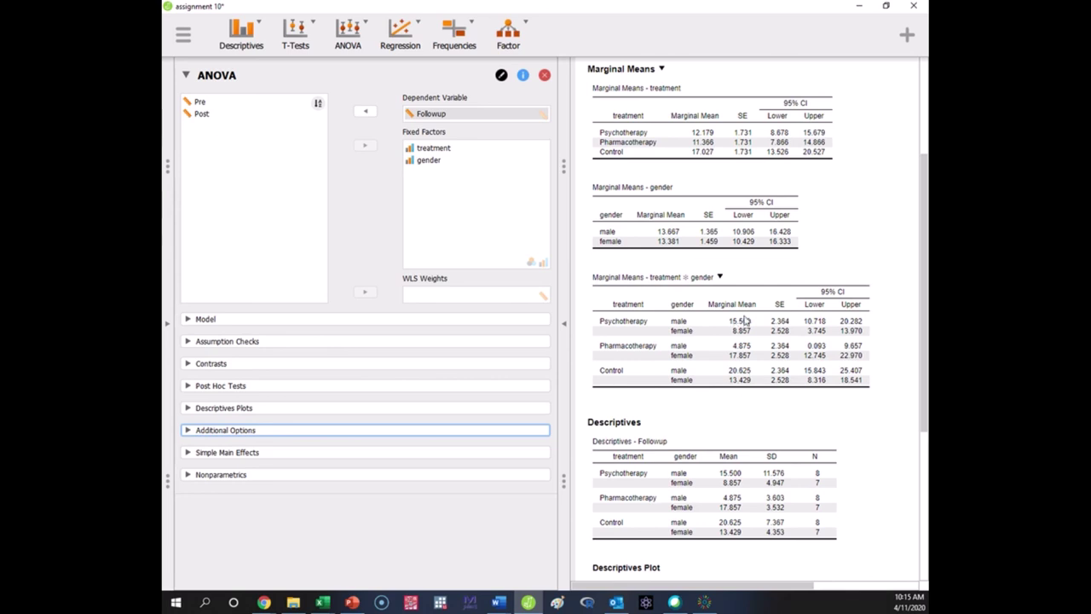
{"action": "scroll", "coordinate": [733, 362], "scroll_direction": "up", "scroll_amount": 4}
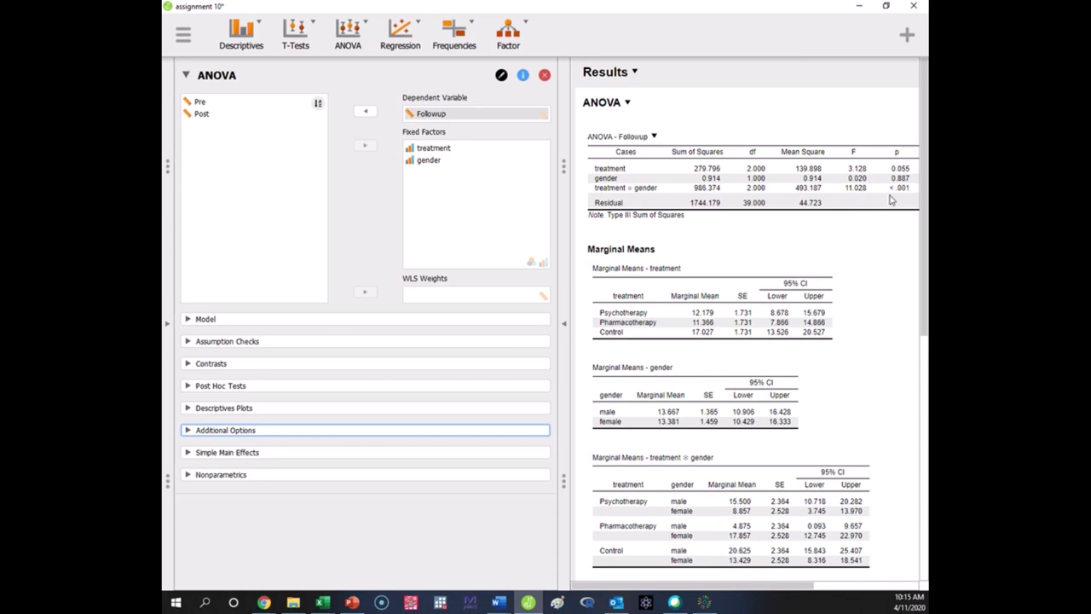
{"action": "scroll", "coordinate": [767, 275], "scroll_direction": "down", "scroll_amount": 1}
{"action": "scroll", "coordinate": [768, 275], "scroll_direction": "down", "scroll_amount": 4}
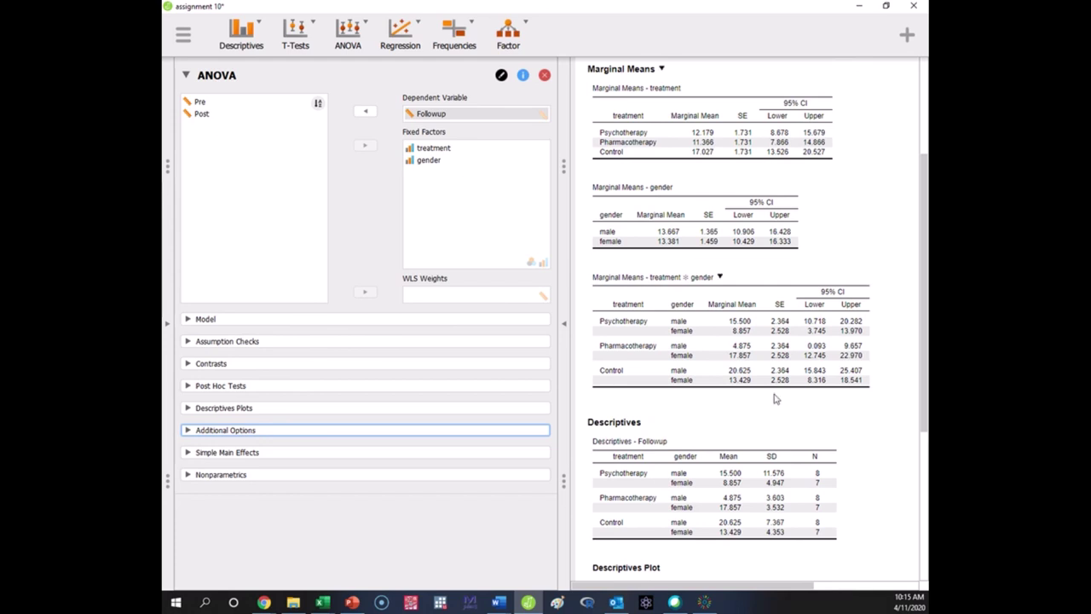
{"action": "scroll", "coordinate": [775, 399], "scroll_direction": "down", "scroll_amount": 3}
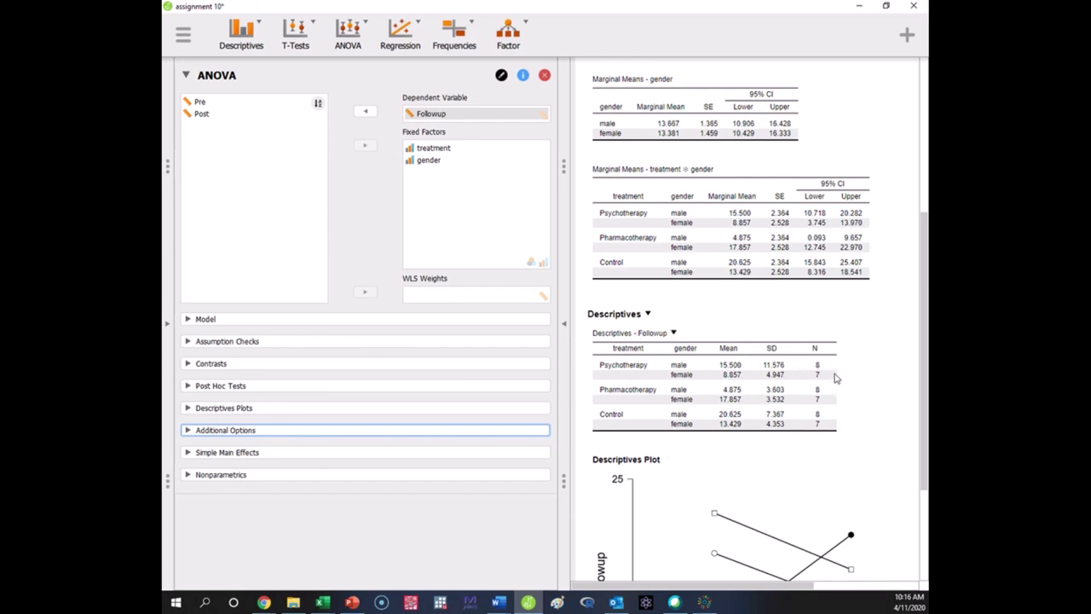
{"action": "scroll", "coordinate": [823, 376], "scroll_direction": "down", "scroll_amount": 4}
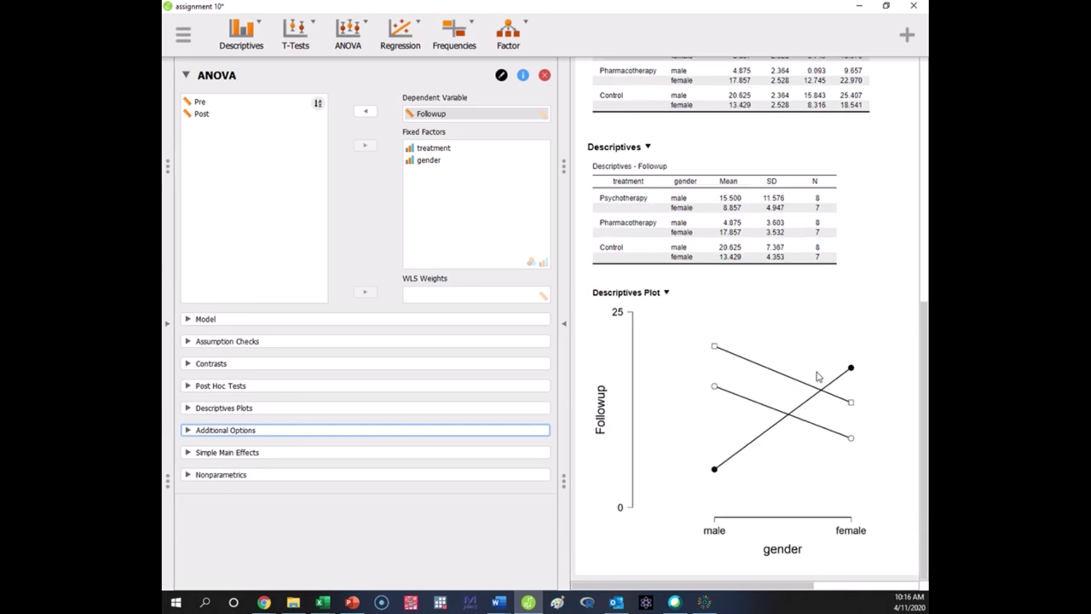
{"action": "scroll", "coordinate": [817, 377], "scroll_direction": "up", "scroll_amount": 4}
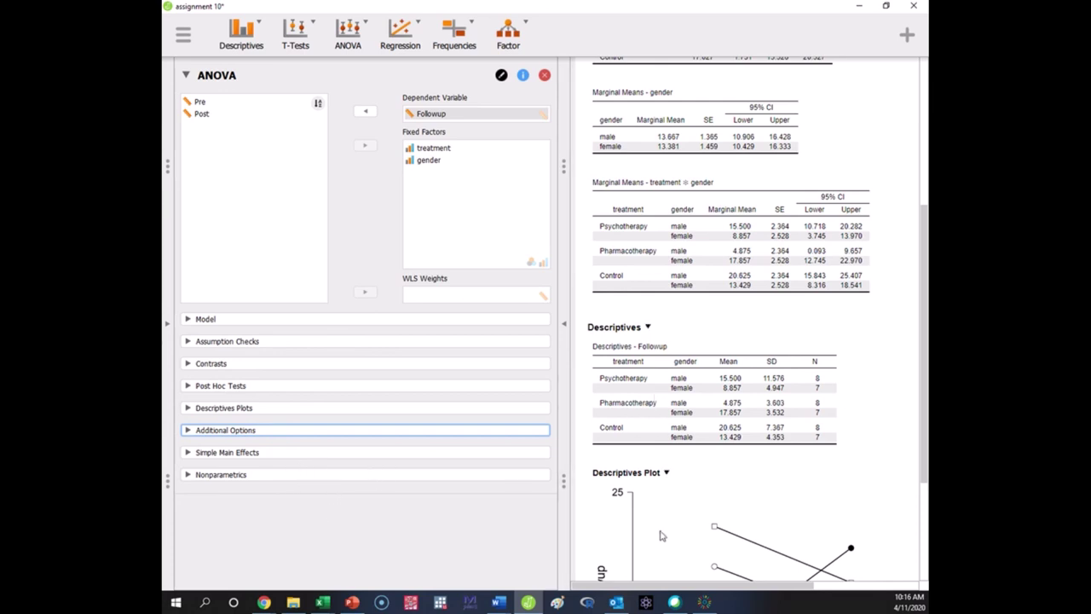
{"action": "scroll", "coordinate": [652, 436], "scroll_direction": "up", "scroll_amount": 5}
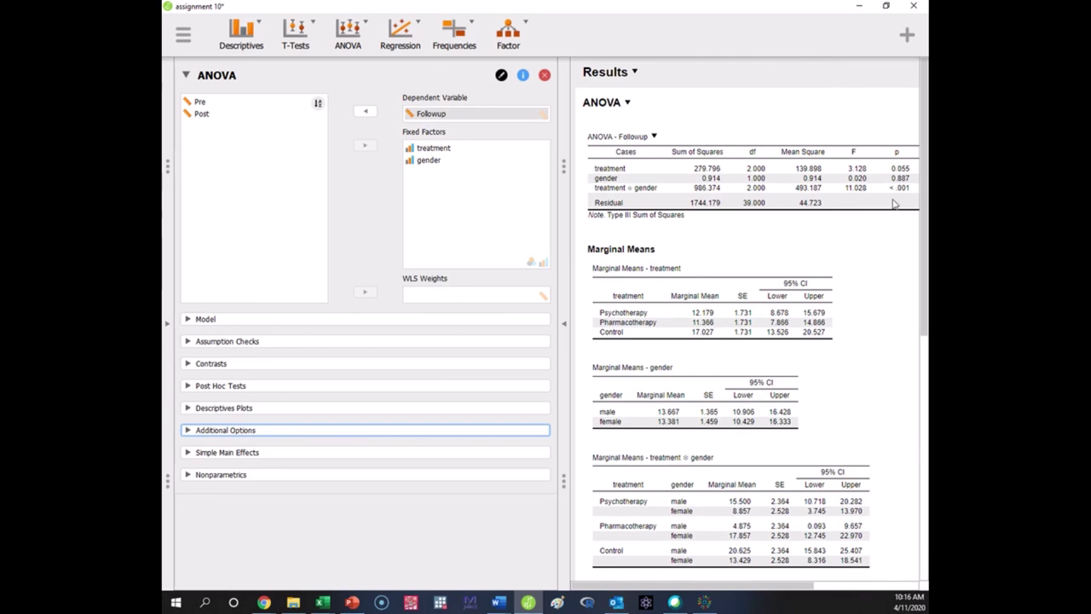
- Compute simple main effects with treatment as the simple effect factor and gender as moderator factor 1, and review the resulting table
{"action": "left_click", "coordinate": [203, 453]}
{"action": "scroll", "coordinate": [368, 418], "scroll_direction": "down", "scroll_amount": 1}
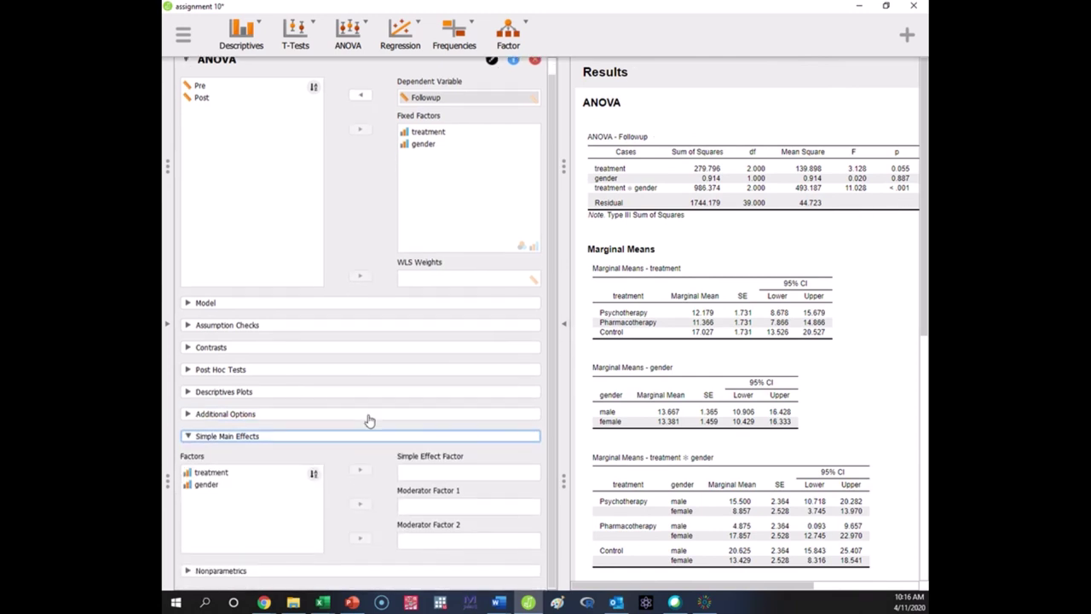
{"action": "scroll", "coordinate": [809, 407], "scroll_direction": "down", "scroll_amount": 3}
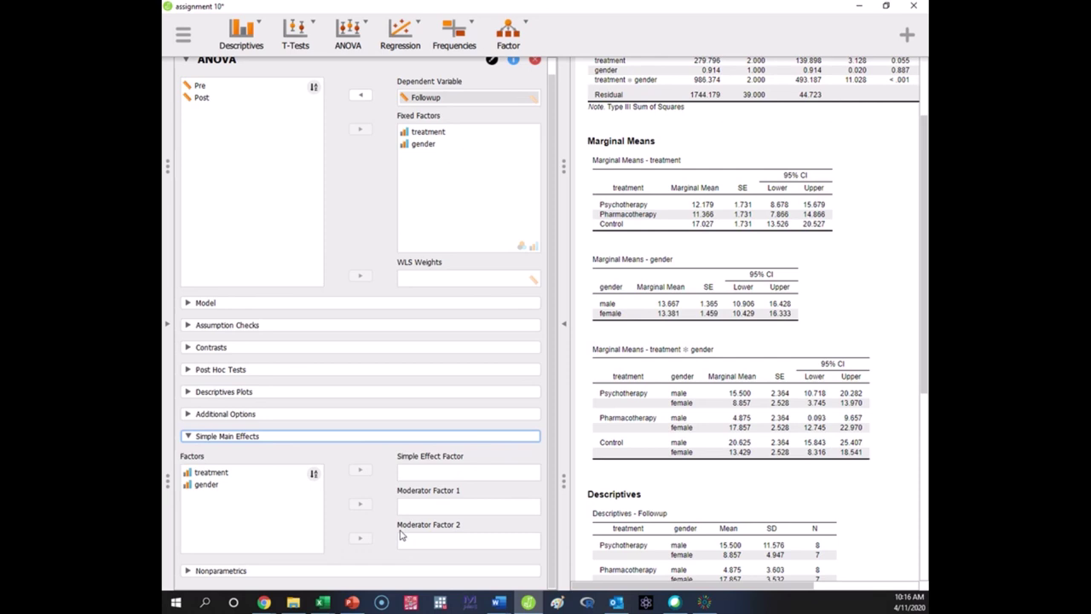
{"action": "left_click", "coordinate": [267, 473]}
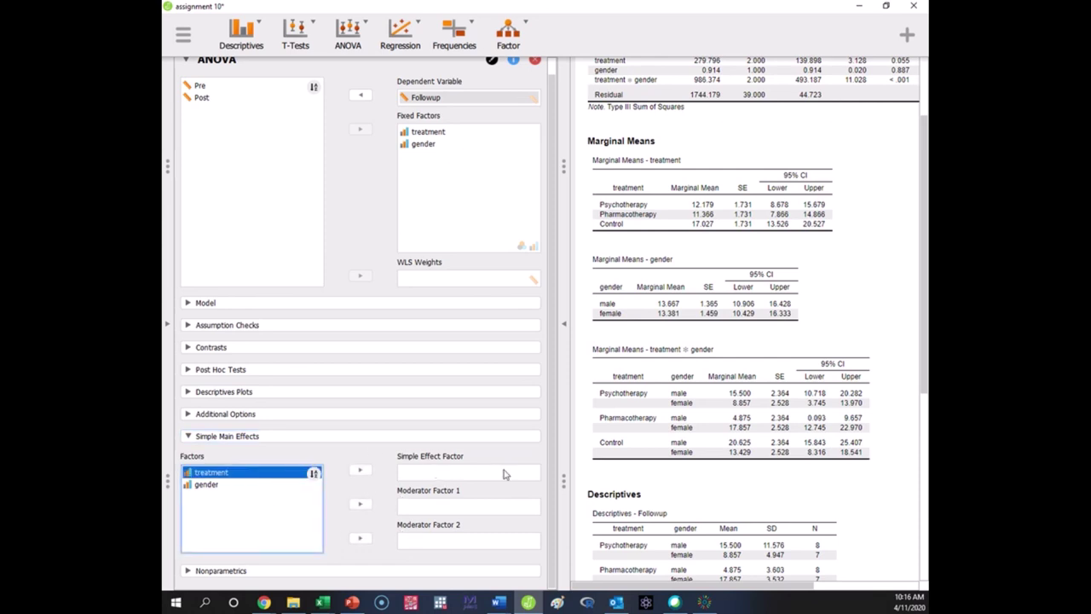
{"action": "scroll", "coordinate": [738, 426], "scroll_direction": "down", "scroll_amount": 8}
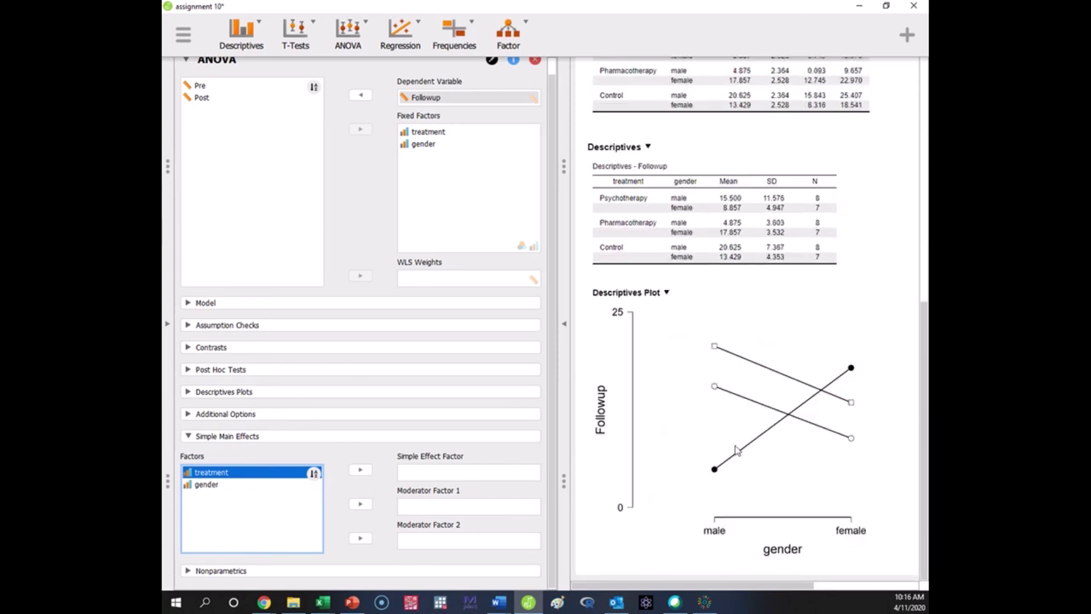
{"action": "left_click", "coordinate": [358, 470]}
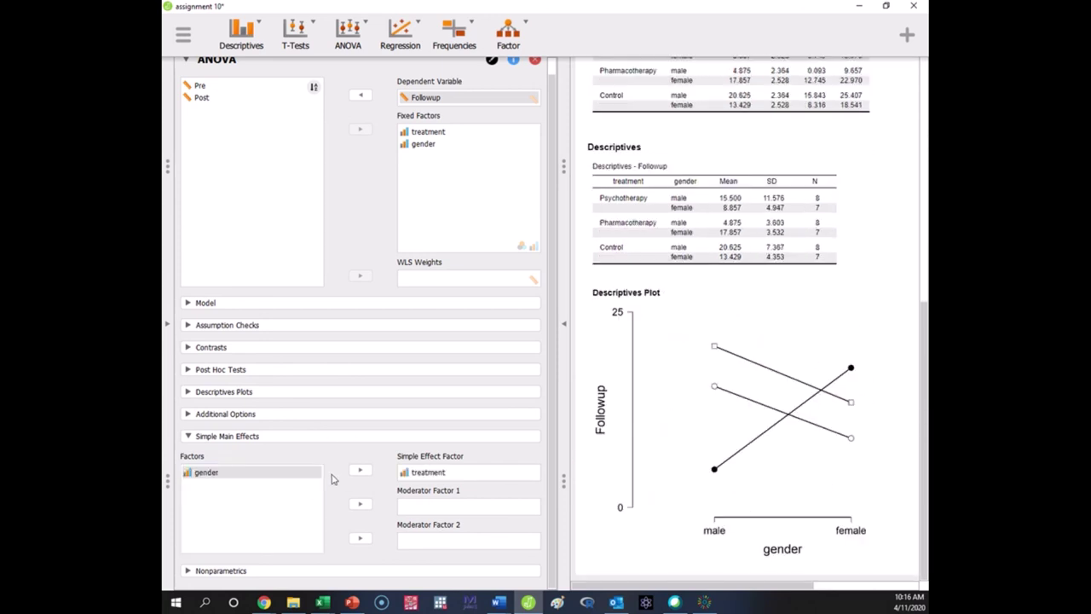
{"action": "left_click", "coordinate": [267, 474]}
{"action": "left_click", "coordinate": [361, 506]}
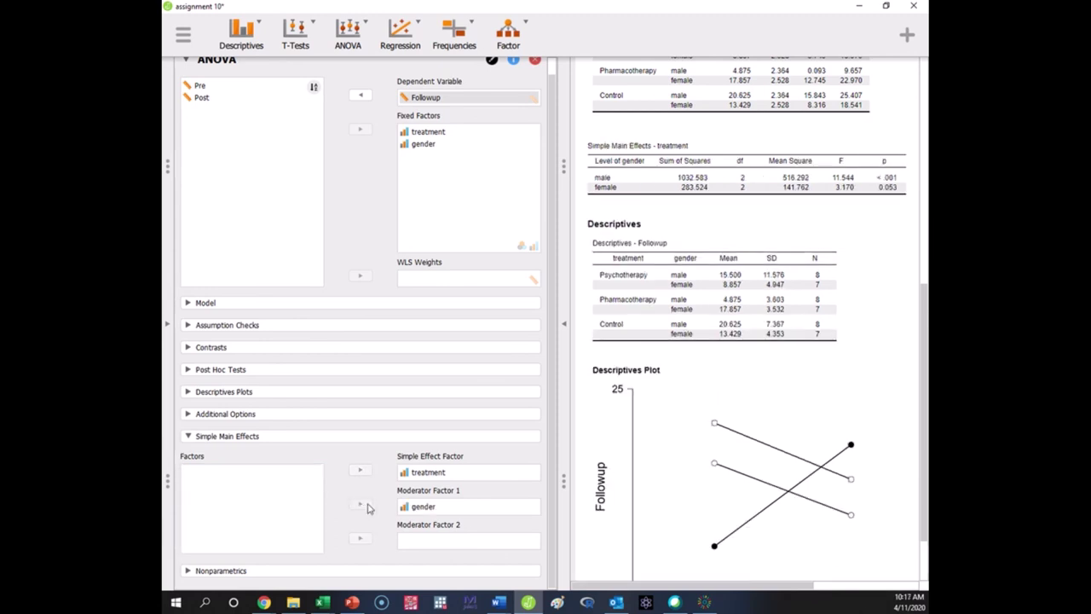
{"action": "scroll", "coordinate": [808, 375], "scroll_direction": "down", "scroll_amount": 1}
{"action": "scroll", "coordinate": [808, 368], "scroll_direction": "up", "scroll_amount": 1}
{"action": "scroll", "coordinate": [808, 368], "scroll_direction": "up", "scroll_amount": 1}
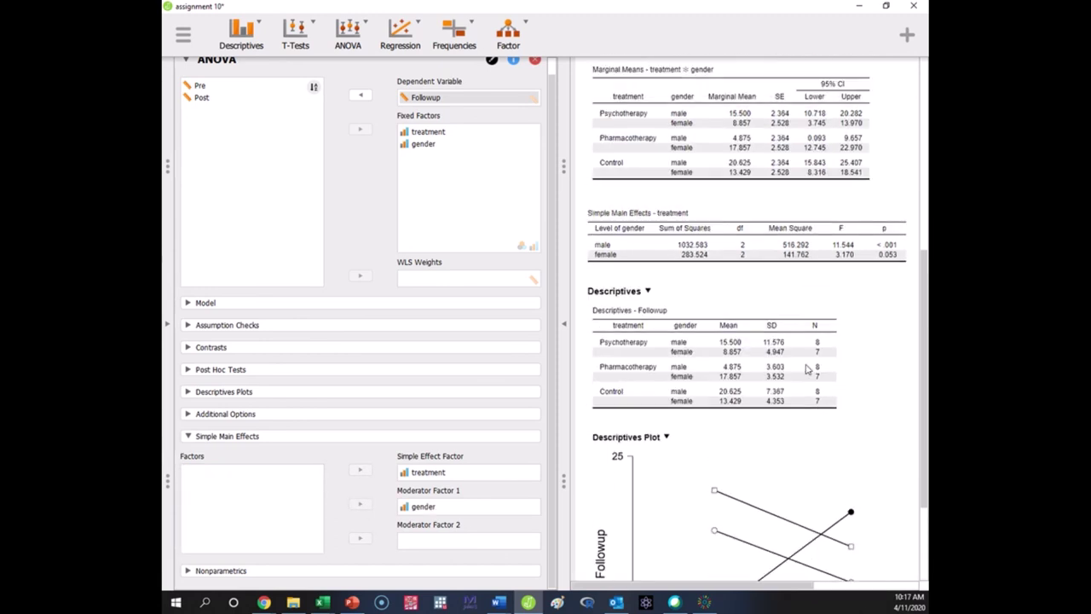
{"action": "scroll", "coordinate": [693, 246], "scroll_direction": "up", "scroll_amount": 1}
{"action": "scroll", "coordinate": [673, 255], "scroll_direction": "down", "scroll_amount": 1}
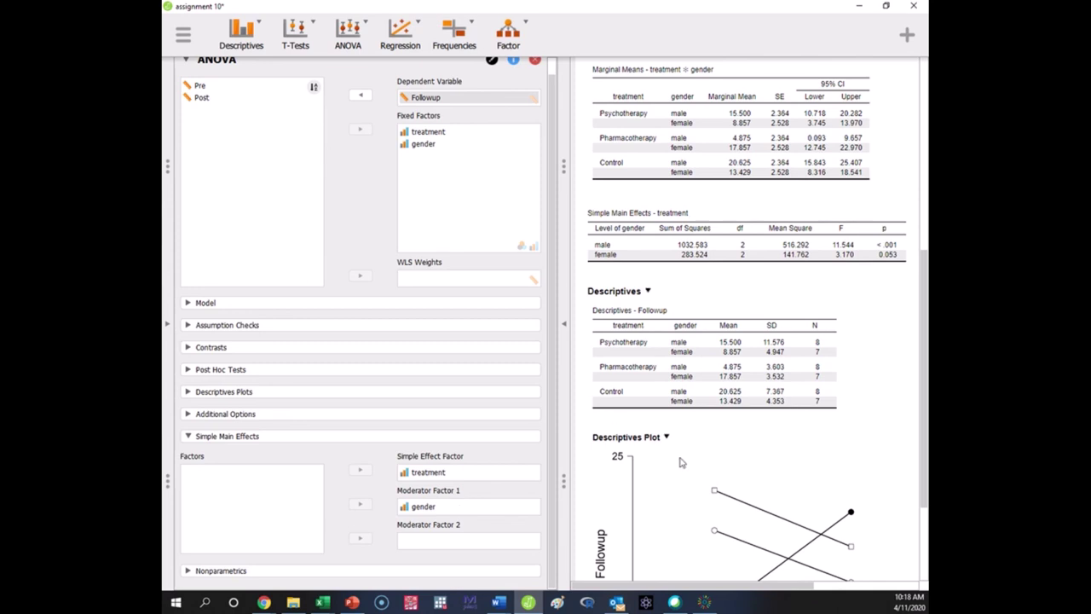
- Swap the simple main effects roles, making gender the simple effect factor and treatment moderator factor 1, and compare with the descriptives plot
{"action": "left_click", "coordinate": [423, 506]}
{"action": "left_click", "coordinate": [360, 503]}
{"action": "left_click", "coordinate": [422, 472]}
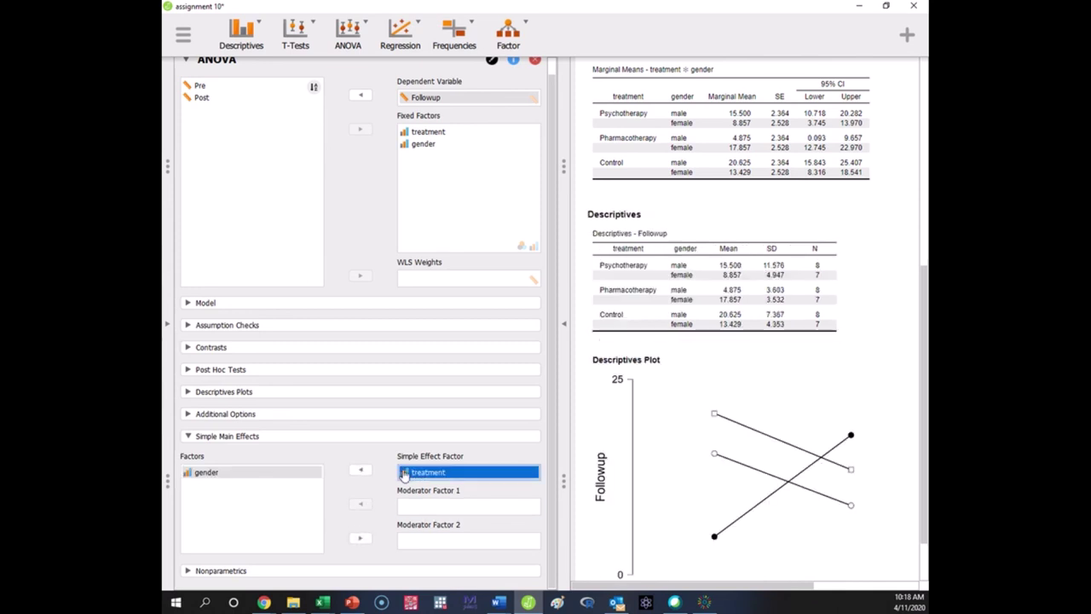
{"action": "left_click", "coordinate": [360, 469]}
{"action": "left_click", "coordinate": [274, 484]}
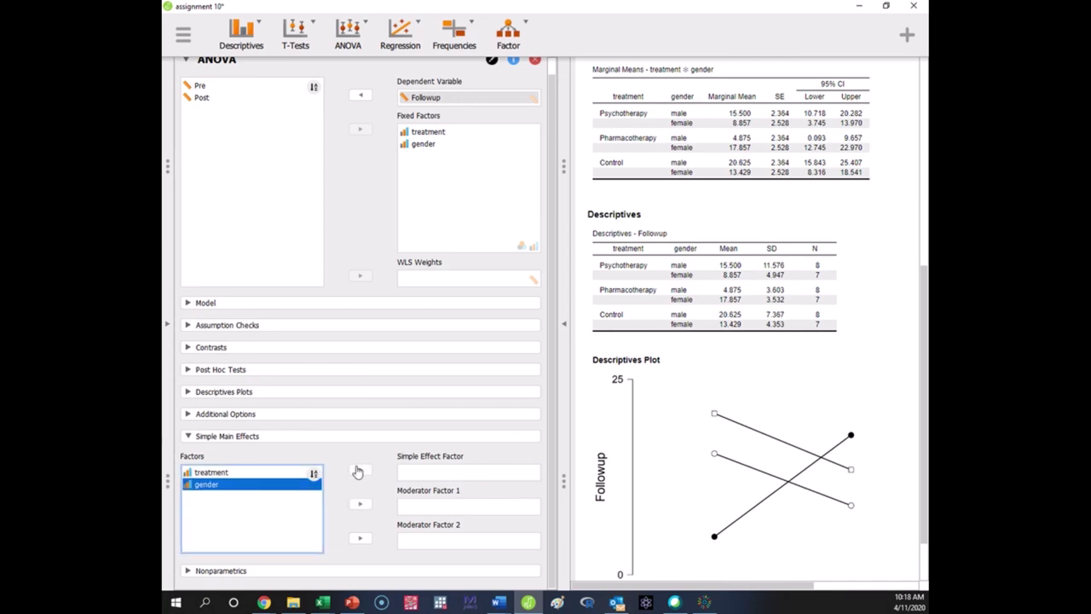
{"action": "left_click", "coordinate": [360, 470]}
{"action": "left_click", "coordinate": [297, 474]}
{"action": "left_click", "coordinate": [360, 504]}
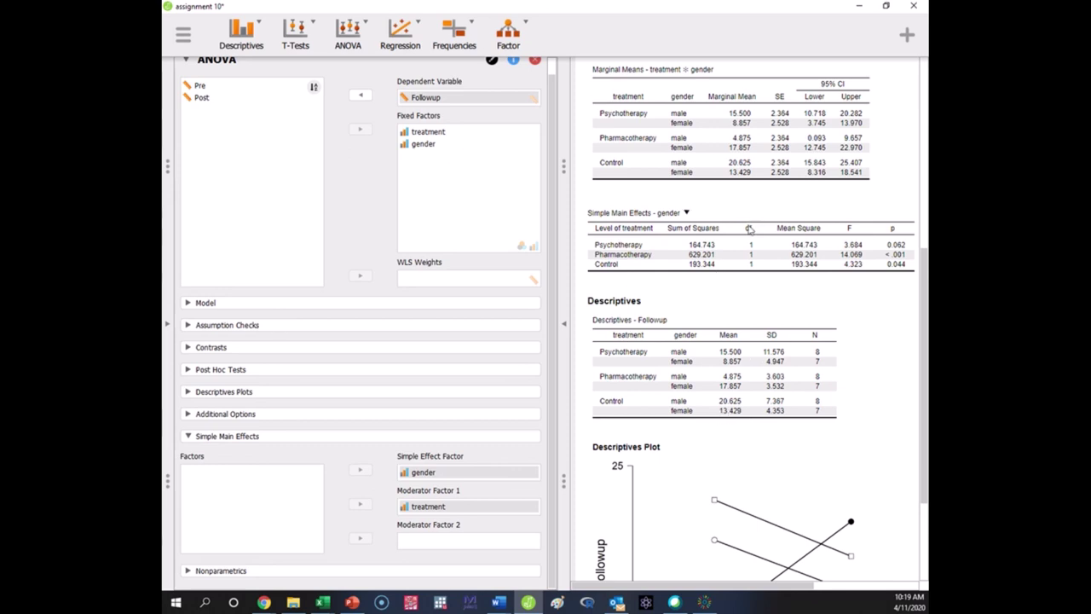
{"action": "scroll", "coordinate": [789, 369], "scroll_direction": "down", "scroll_amount": 1}
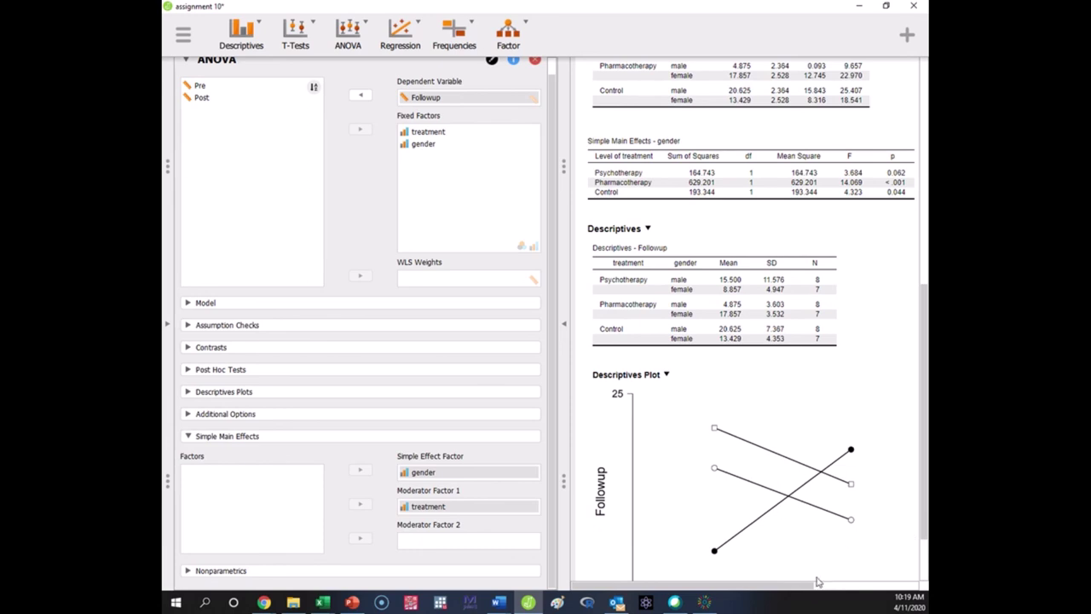
{"action": "scroll", "coordinate": [790, 442], "scroll_direction": "down", "scroll_amount": 1}
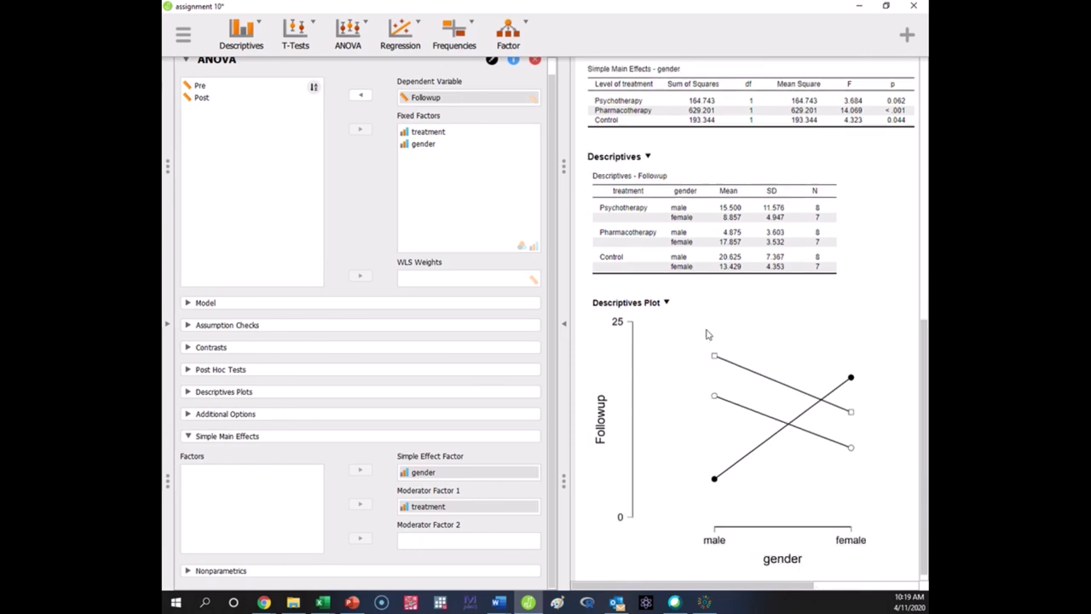
{"action": "scroll", "coordinate": [831, 379], "scroll_direction": "up", "scroll_amount": 1}
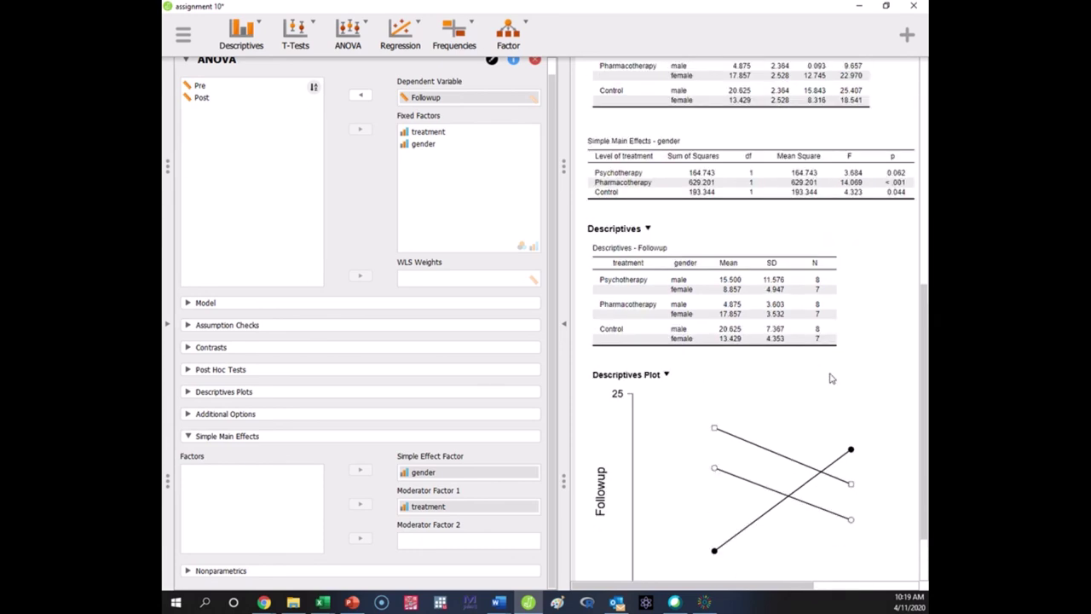
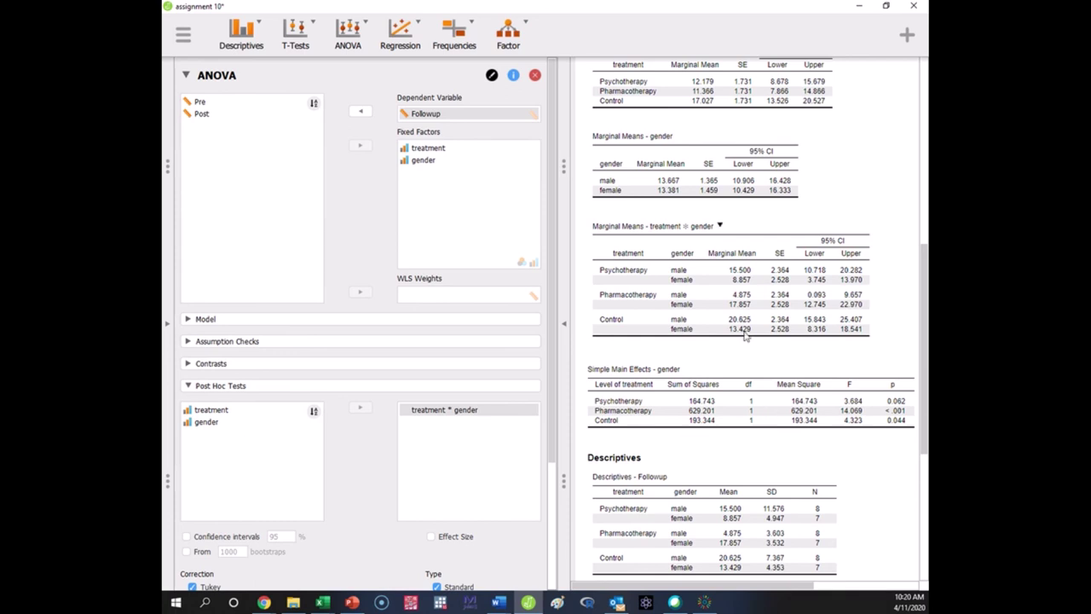
- Examine the Tukey-corrected p-values of the post hoc comparisons for the treatment * gender groups
{"action": "scroll", "coordinate": [759, 317], "scroll_direction": "up", "scroll_amount": 5}
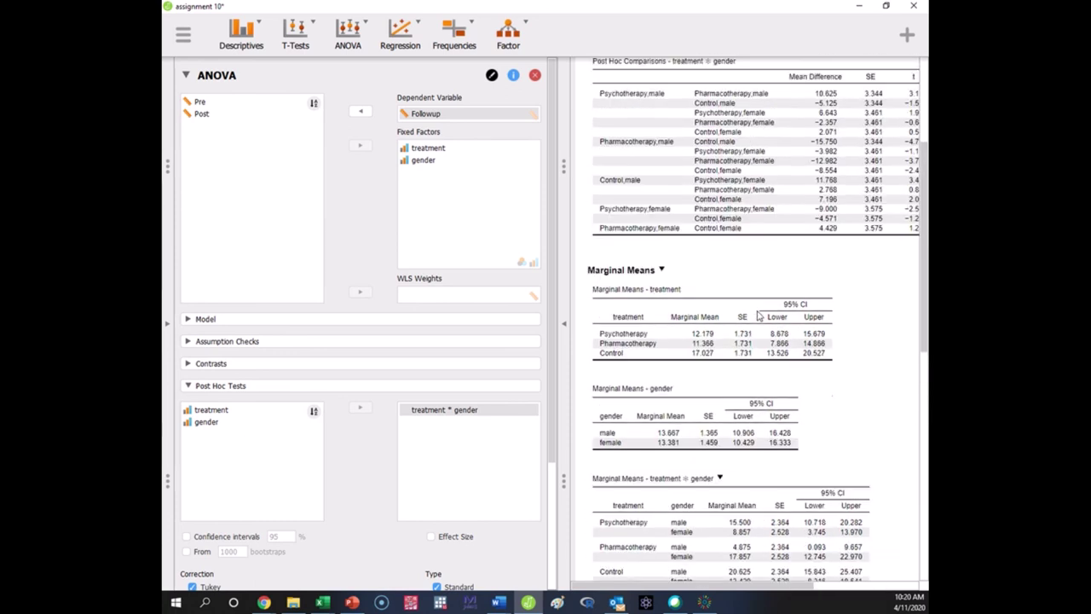
{"action": "scroll", "coordinate": [759, 317], "scroll_direction": "up", "scroll_amount": 1}
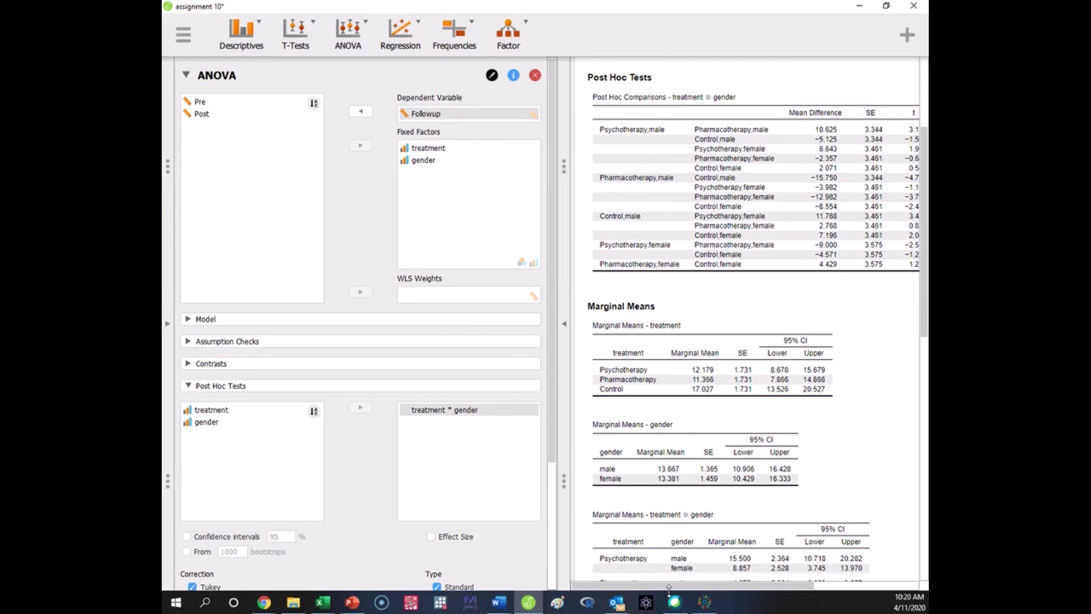
{"action": "mouse_move", "coordinate": [685, 588]}
{"action": "left_mouse_down"}
{"action": "mouse_move", "coordinate": [727, 601]}
{"action": "mouse_move", "coordinate": [699, 601]}
{"action": "left_mouse_up"}
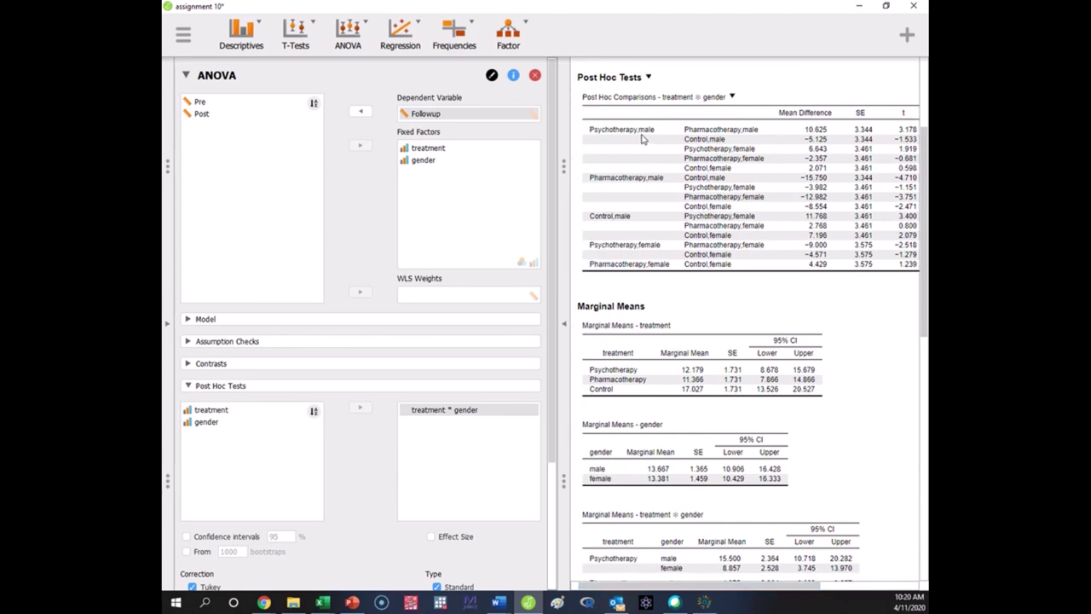
{"action": "scroll", "coordinate": [772, 587], "scroll_direction": "right", "scroll_amount": 3}
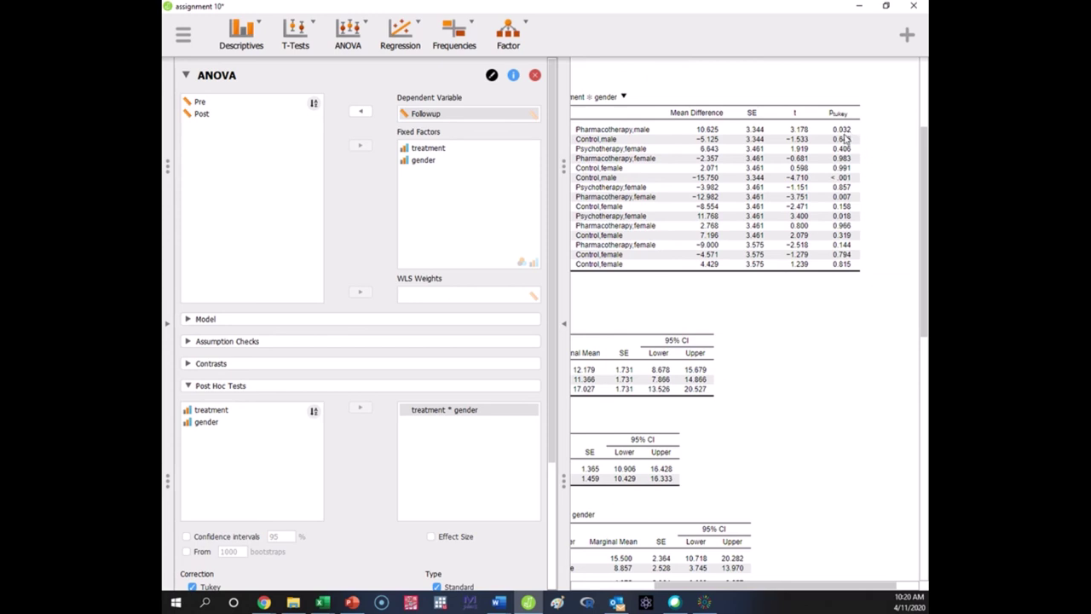
{"action": "scroll", "coordinate": [850, 585], "scroll_direction": "right", "scroll_amount": 1}
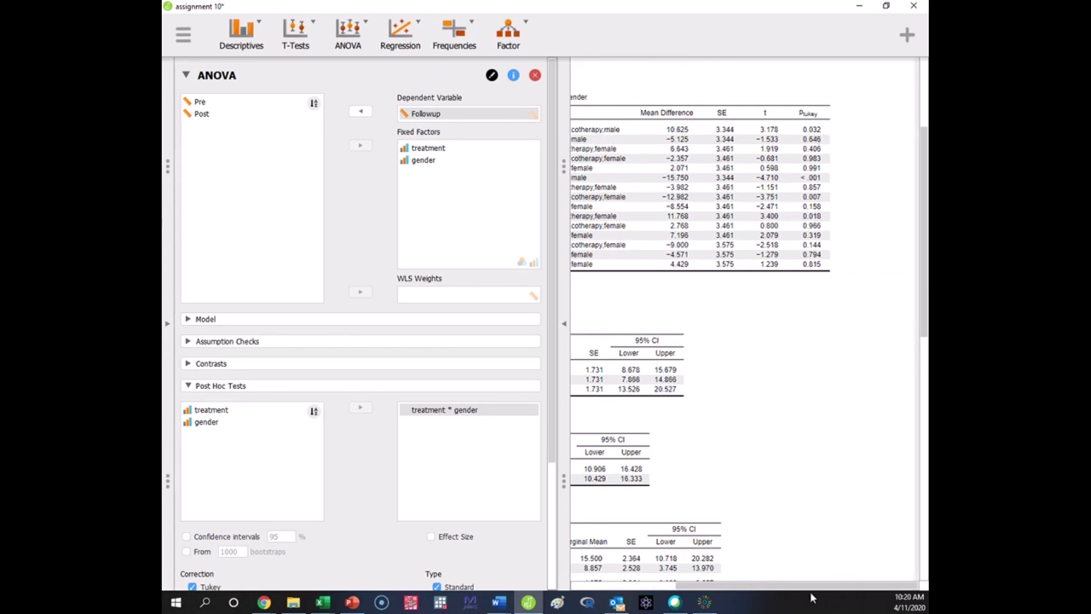
{"action": "left_click_drag", "start_coordinate": [797, 584], "coordinate": [680, 589]}
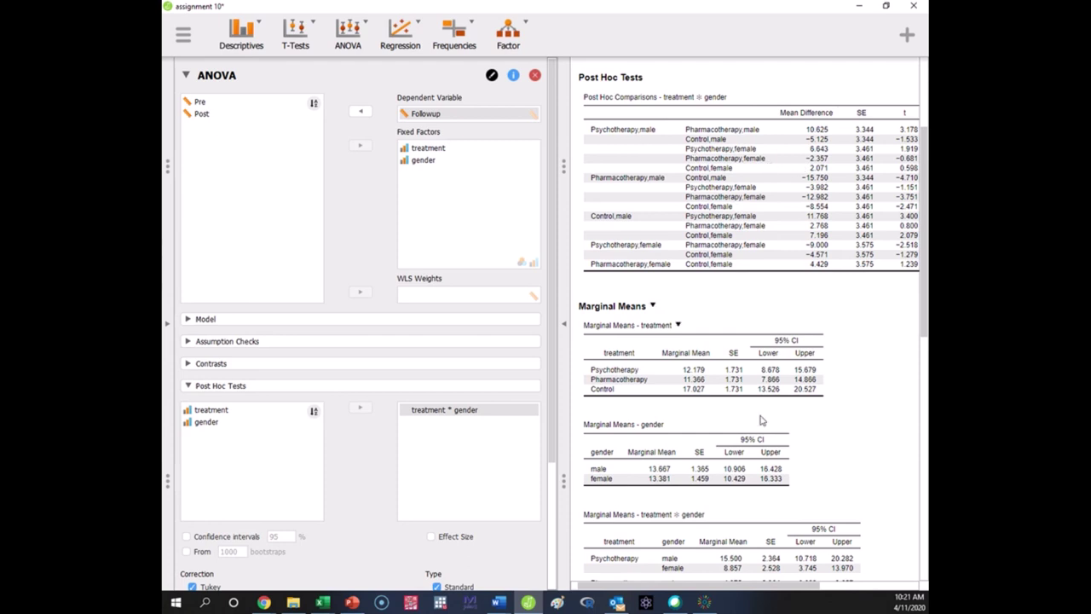
- Compare the Tukey post hoc p-values with the ANOVA interaction, the treatment * gender marginal means and the simple main effects of gender
{"action": "left_click_drag", "start_coordinate": [771, 589], "coordinate": [882, 592]}
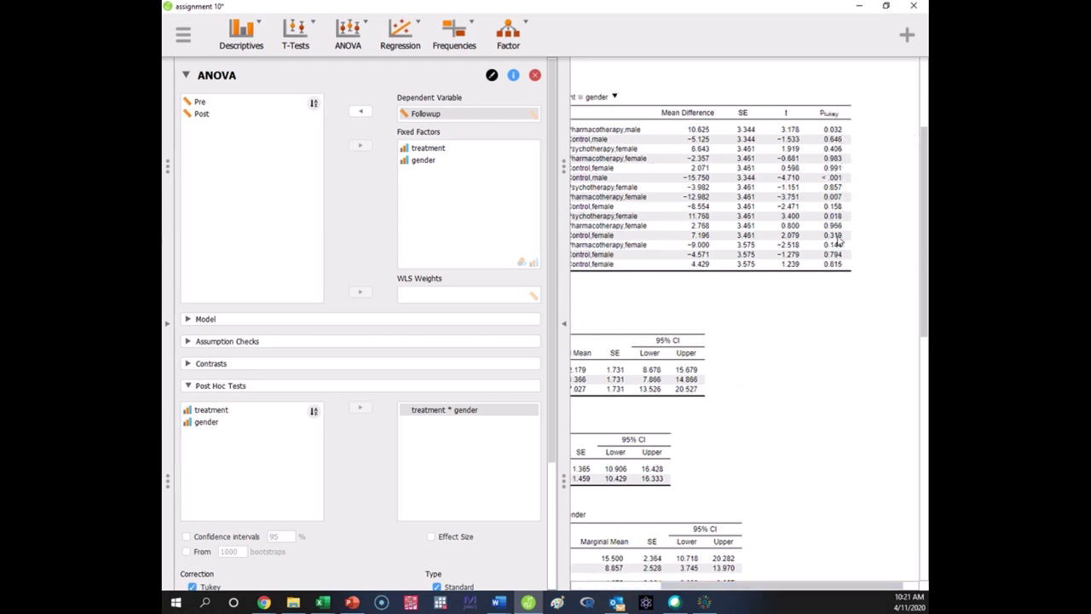
{"action": "left_click_drag", "start_coordinate": [821, 586], "coordinate": [733, 589]}
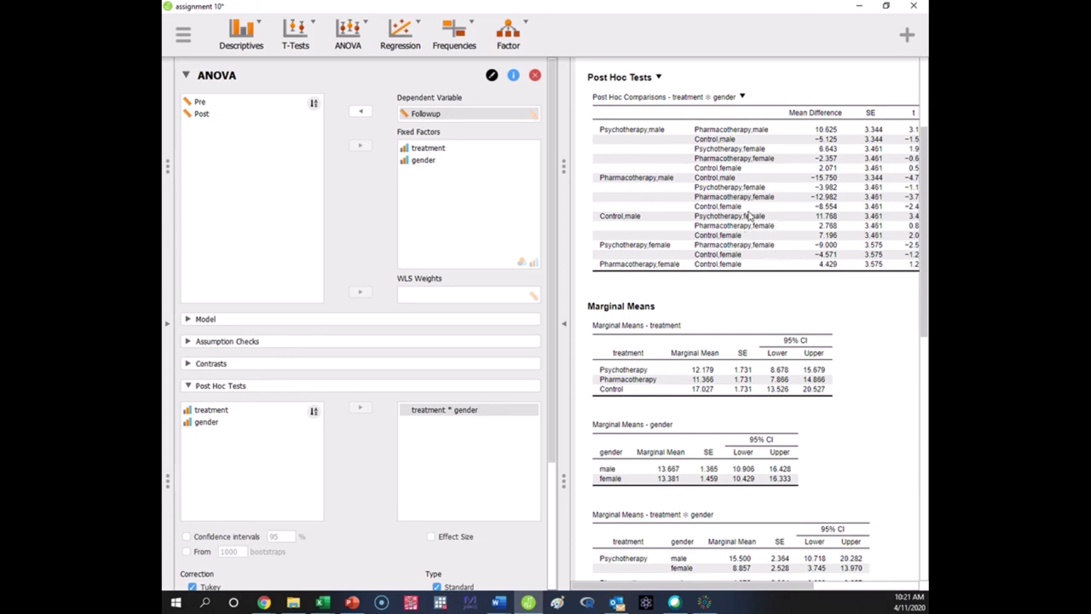
{"action": "scroll", "coordinate": [746, 220], "scroll_direction": "down", "scroll_amount": 2}
{"action": "scroll", "coordinate": [738, 295], "scroll_direction": "down", "scroll_amount": 9}
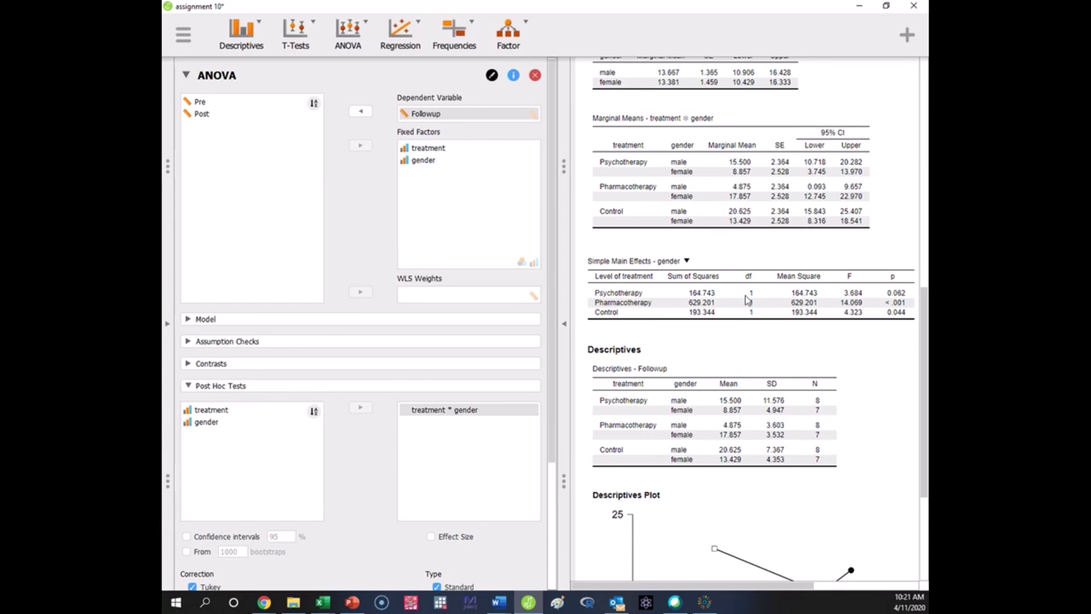
{"action": "scroll", "coordinate": [747, 298], "scroll_direction": "up", "scroll_amount": 10}
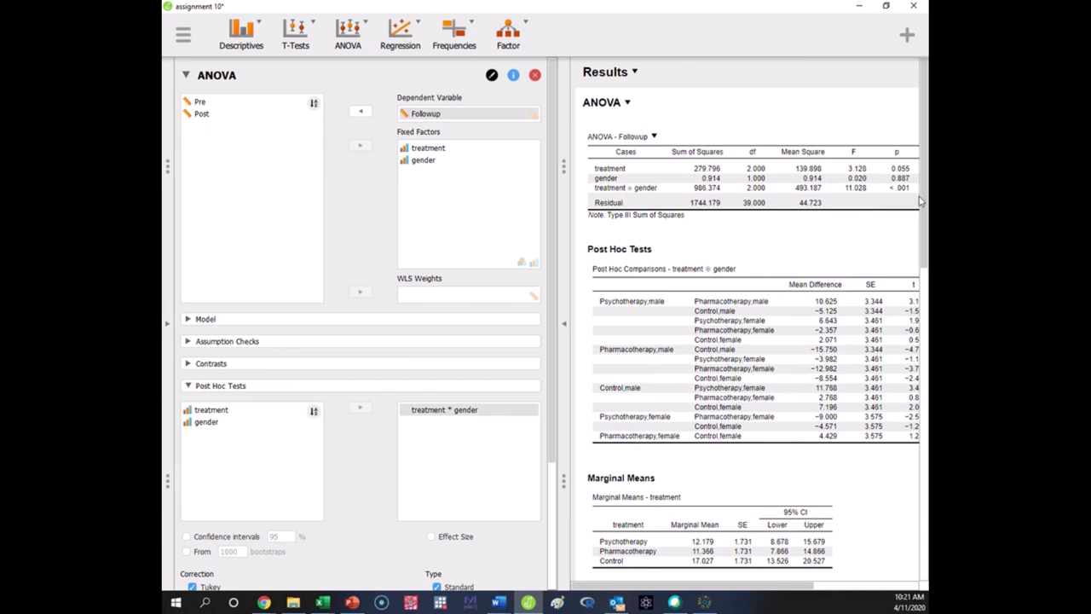
{"action": "scroll", "coordinate": [653, 192], "scroll_direction": "down", "scroll_amount": 5}
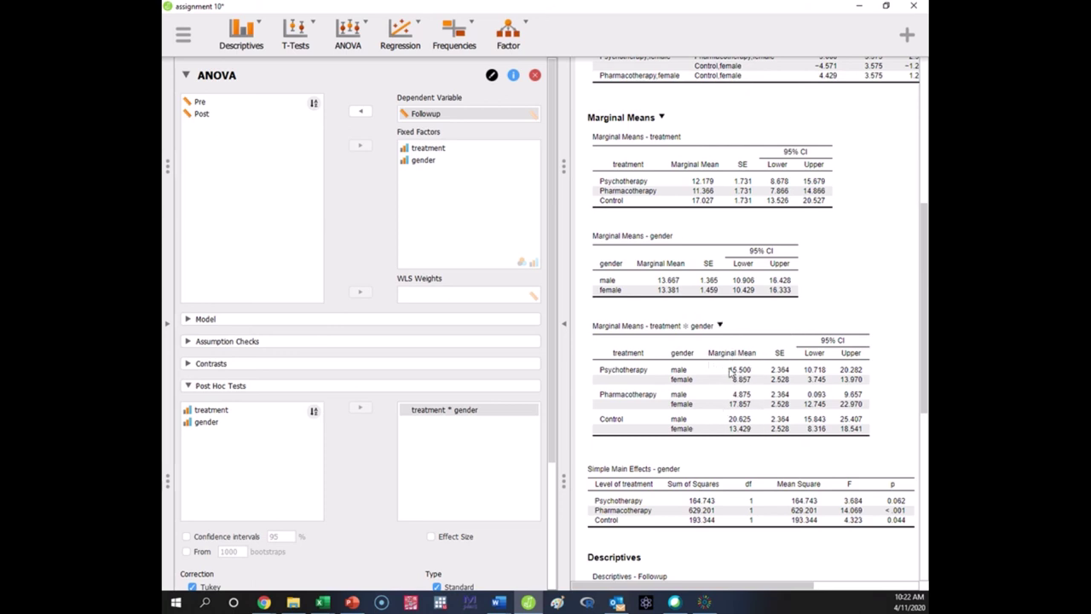
{"action": "scroll", "coordinate": [728, 375], "scroll_direction": "down", "scroll_amount": 1}
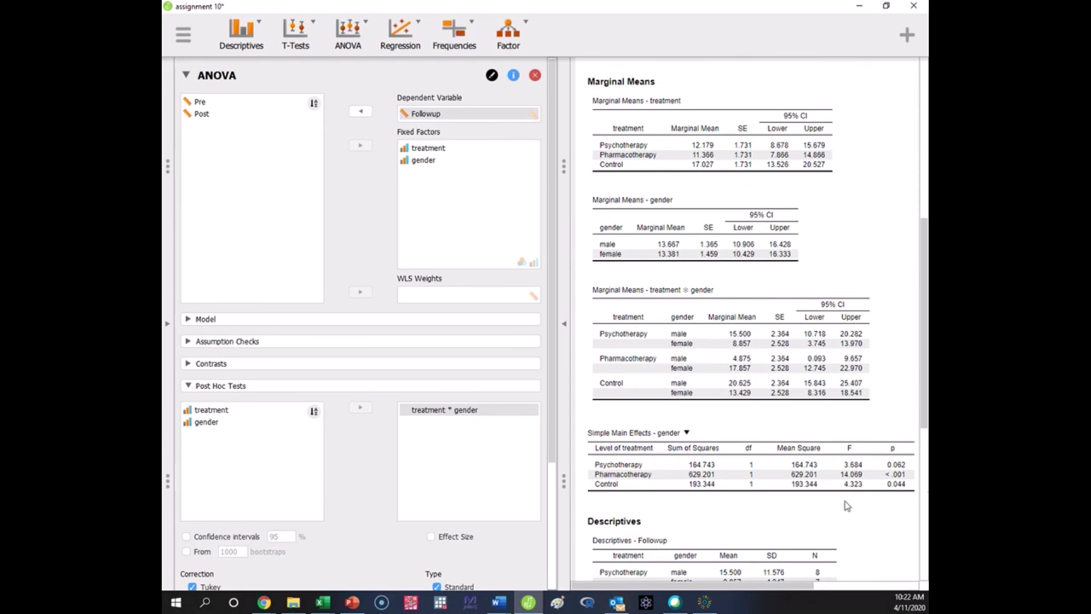
{"action": "scroll", "coordinate": [794, 184], "scroll_direction": "up", "scroll_amount": 6}
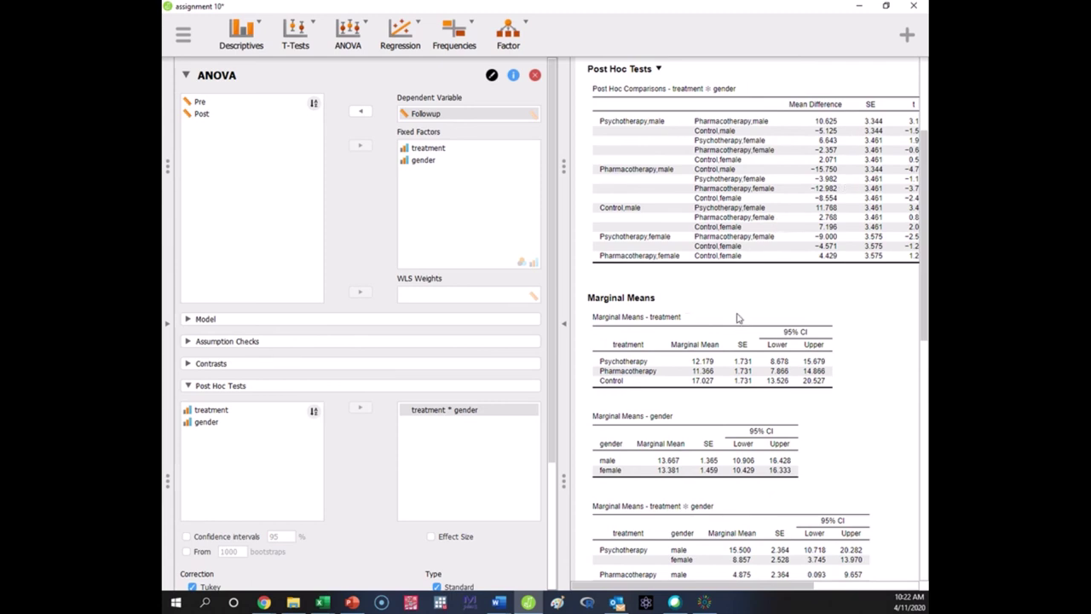
{"action": "scroll", "coordinate": [739, 317], "scroll_direction": "down", "scroll_amount": 8}
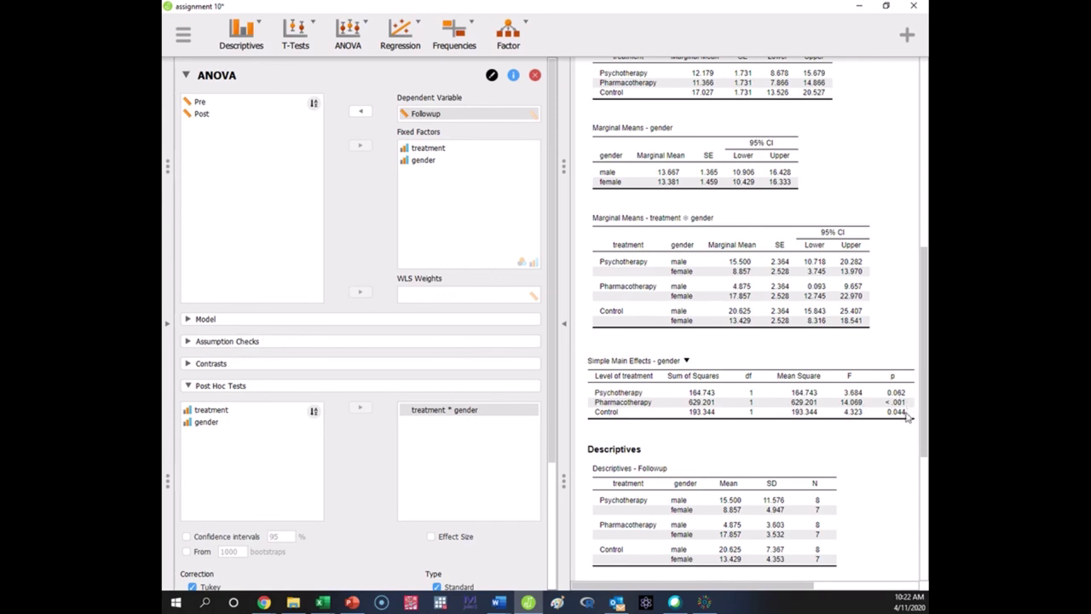
{"action": "scroll", "coordinate": [905, 417], "scroll_direction": "down", "scroll_amount": 1}
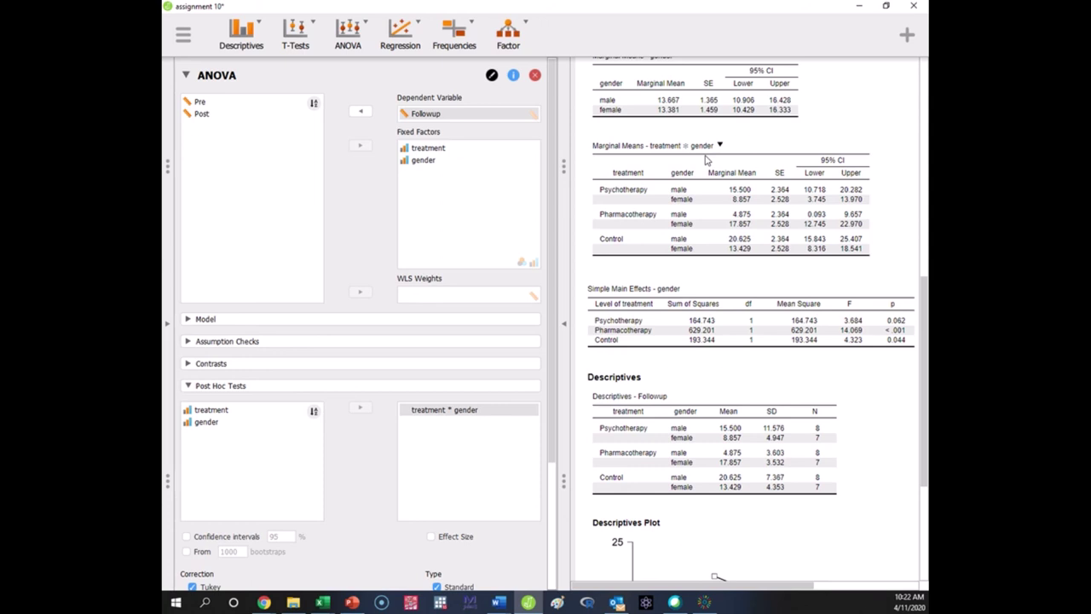
- Hide the ANOVA options to show the results at full width, and review the output from the ANOVA table to the descriptives plot
{"action": "left_click", "coordinate": [563, 323]}
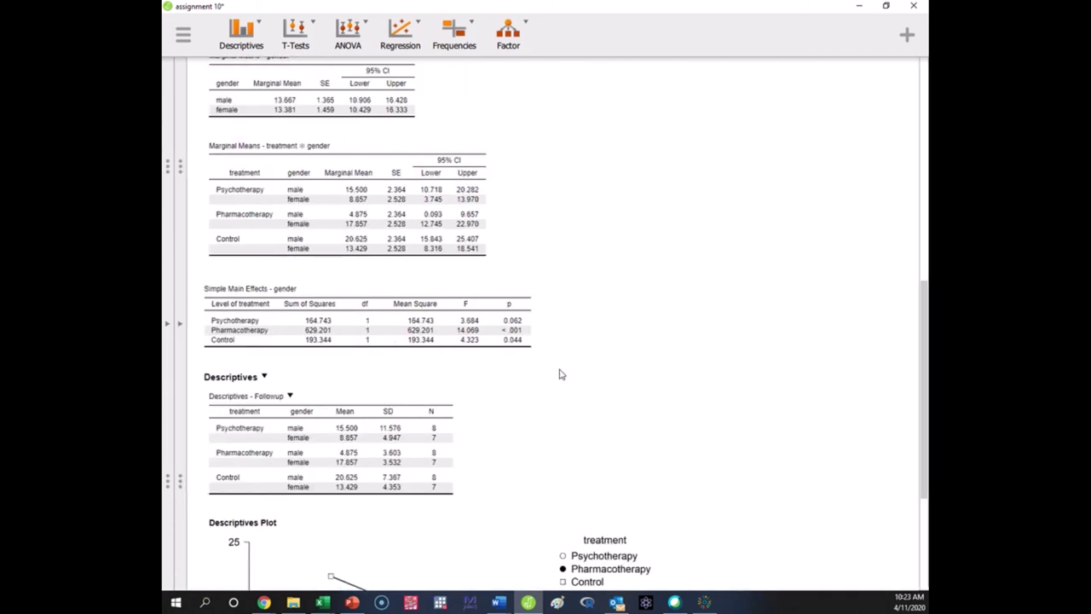
{"action": "scroll", "coordinate": [563, 248], "scroll_direction": "up", "scroll_amount": 10}
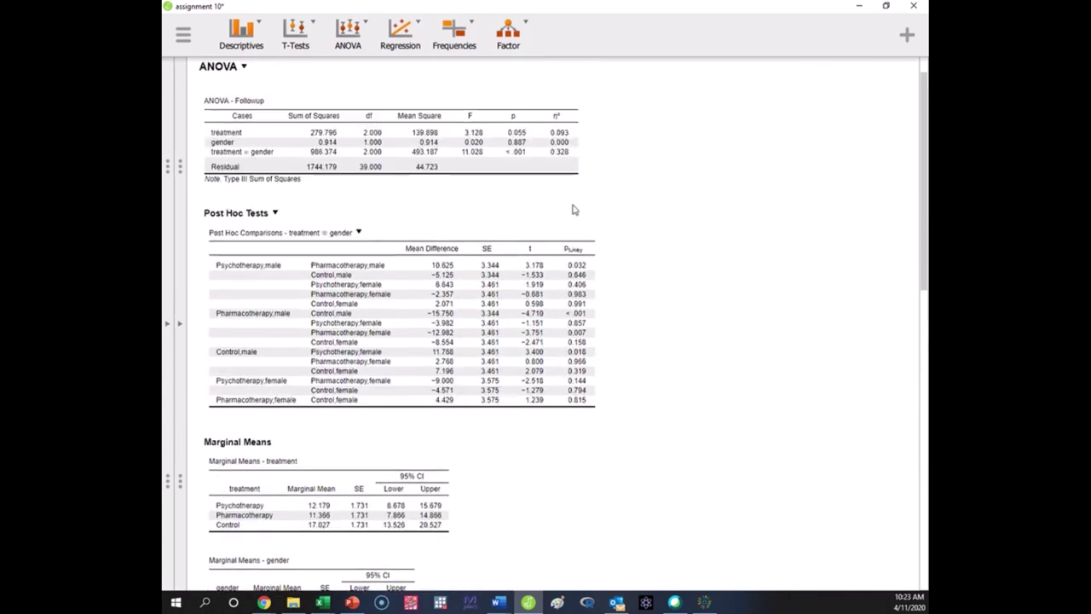
{"action": "scroll", "coordinate": [460, 175], "scroll_direction": "down", "scroll_amount": 15}
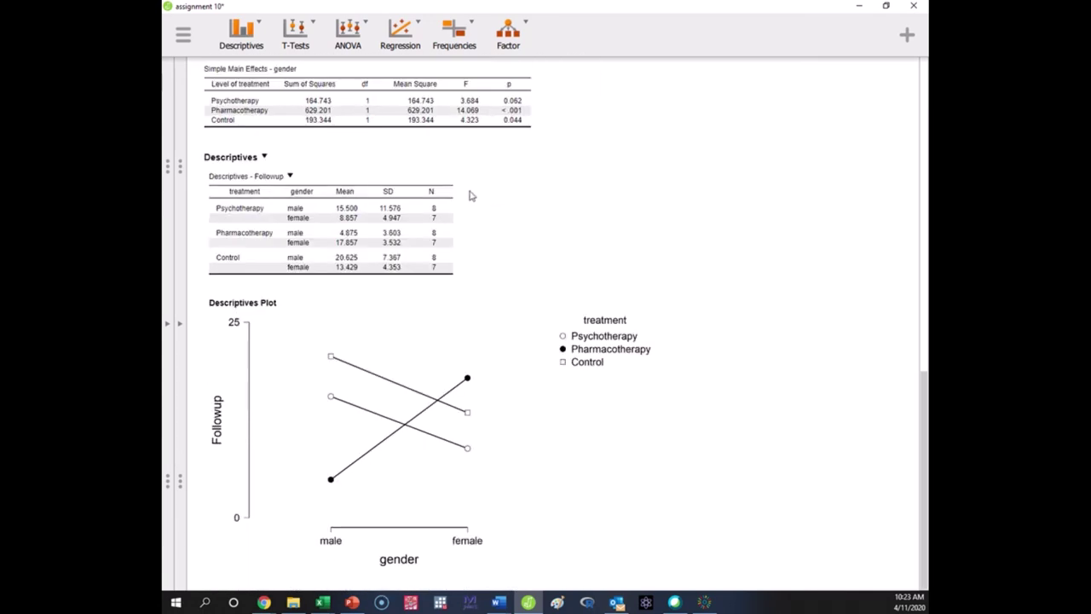
{"action": "left_click", "coordinate": [171, 323]}
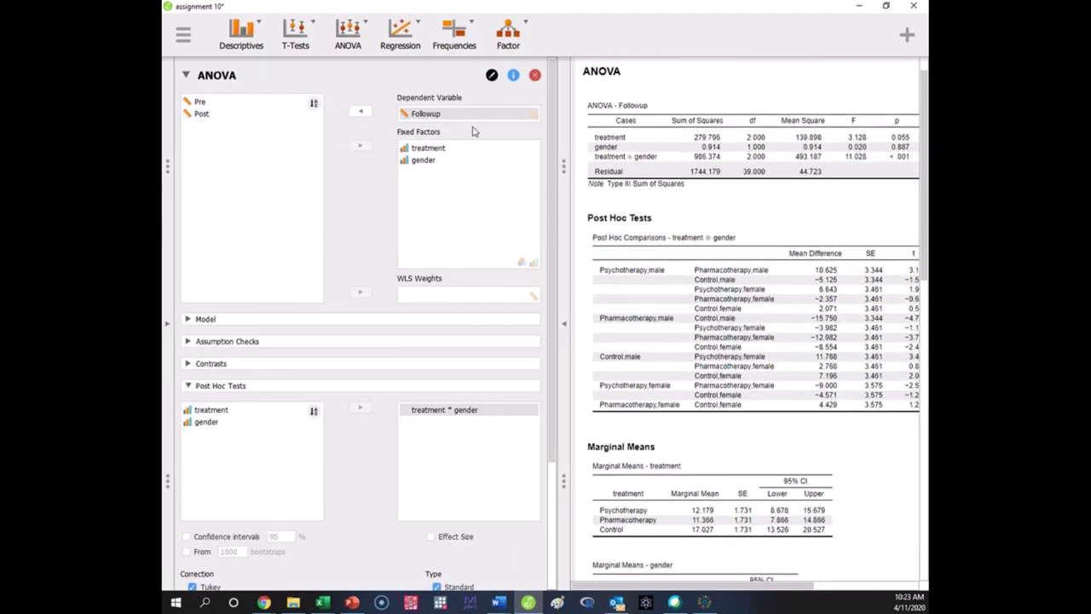
{"action": "left_click", "coordinate": [565, 324]}
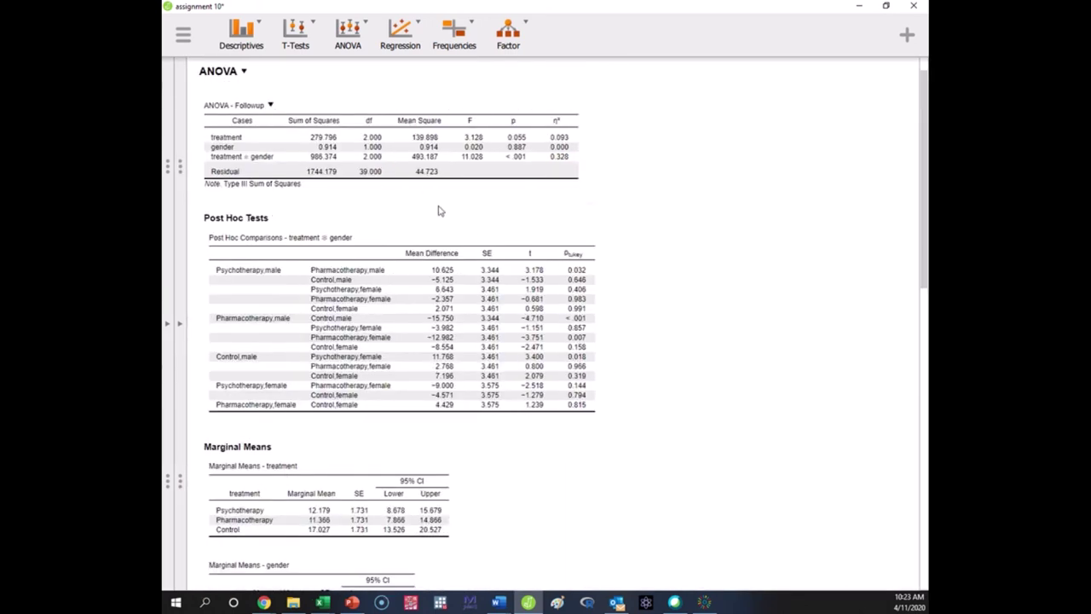
{"action": "scroll", "coordinate": [442, 213], "scroll_direction": "down", "scroll_amount": 6}
{"action": "scroll", "coordinate": [444, 241], "scroll_direction": "down", "scroll_amount": 3}
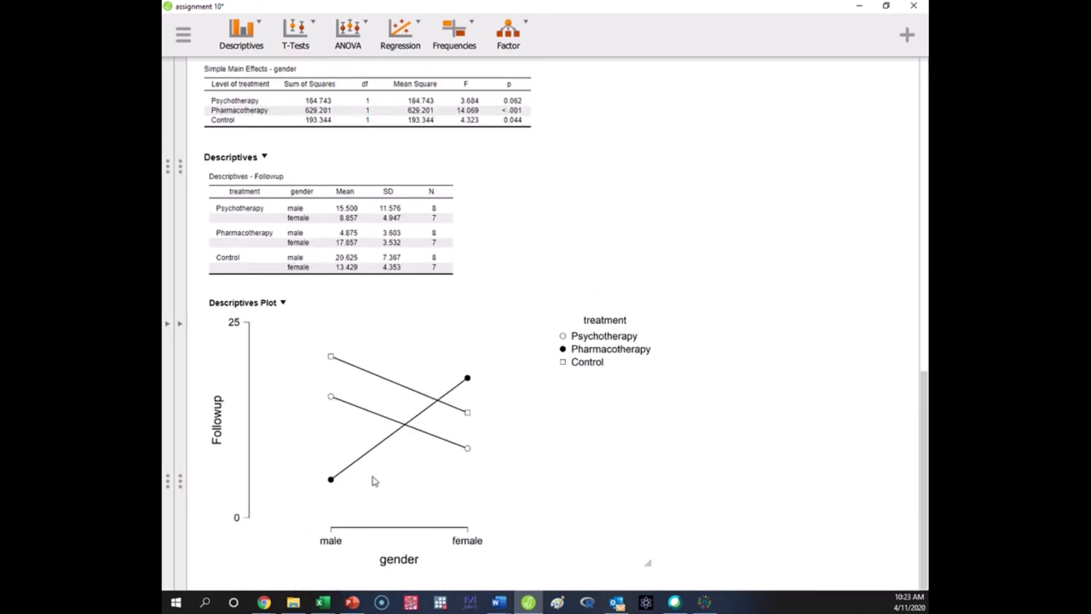